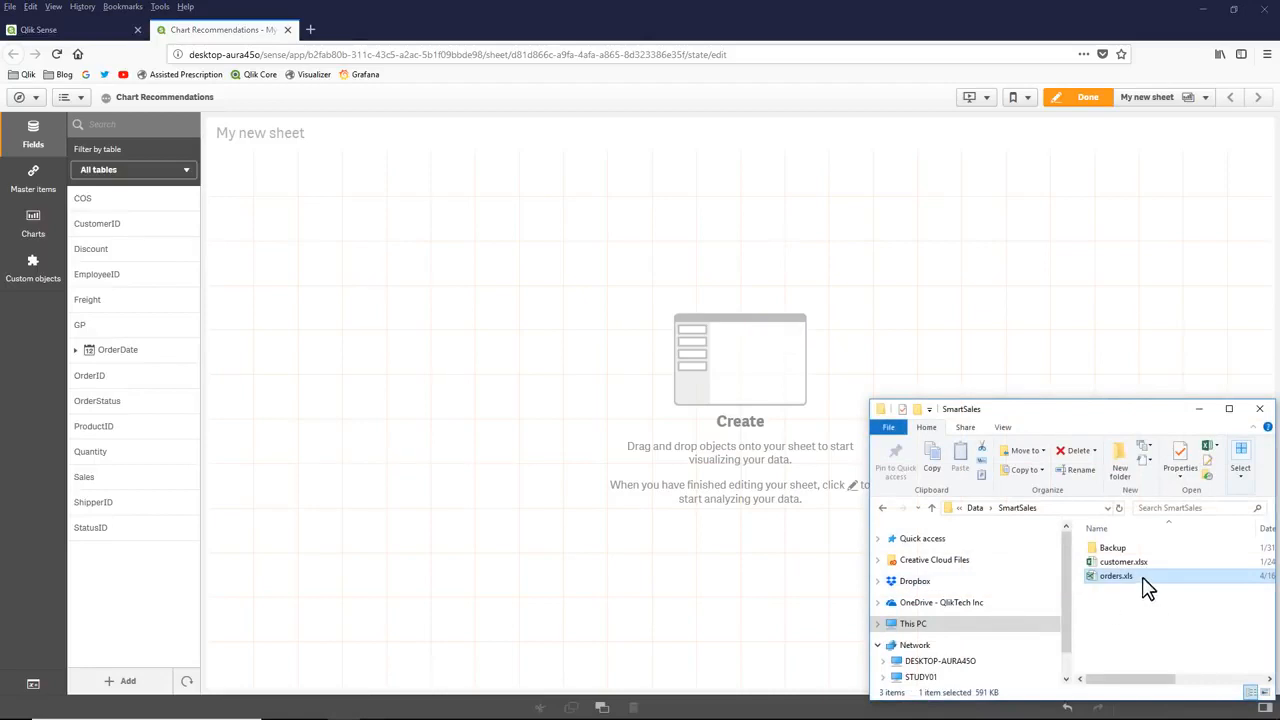
Step: Add all data from customer.xlsx in the SmartSales folder to the Chart Recommendations app
drag(1137, 563, 583, 465)
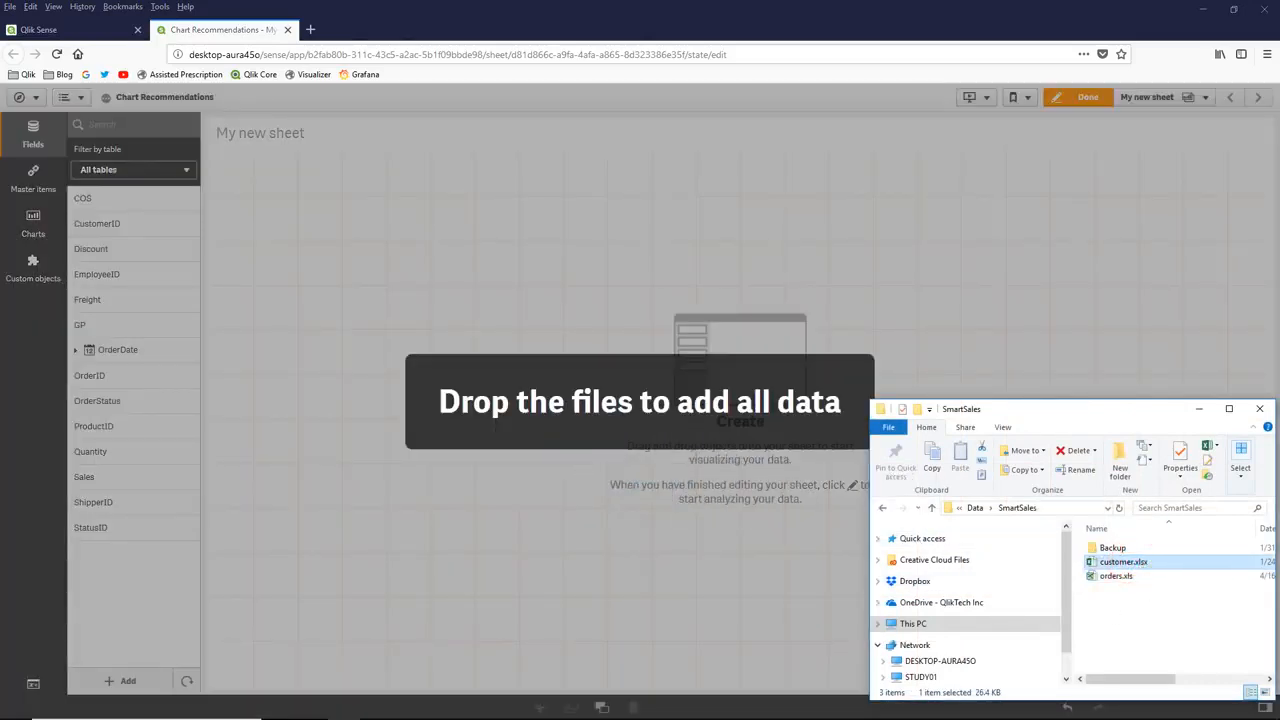
drag(495, 424, 724, 452)
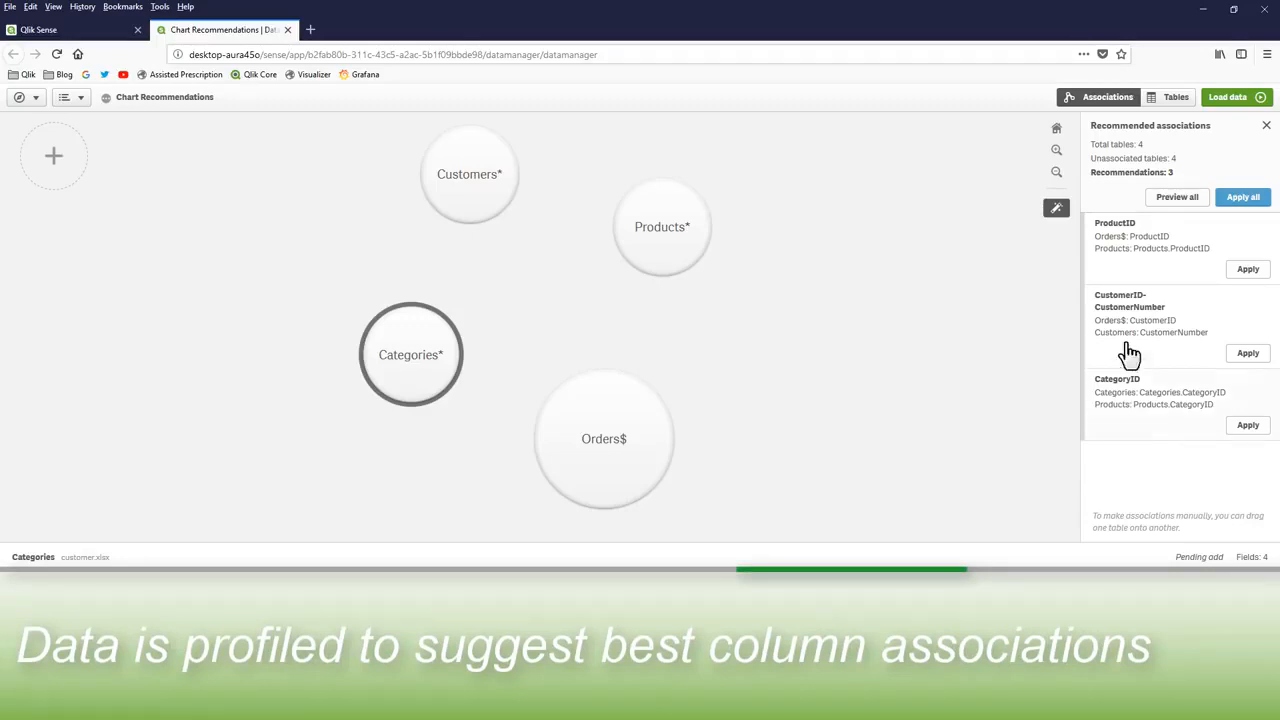
Step: Preview all recommended table associations and inspect the ProductID link between Orders$ and Products
click(1137, 262)
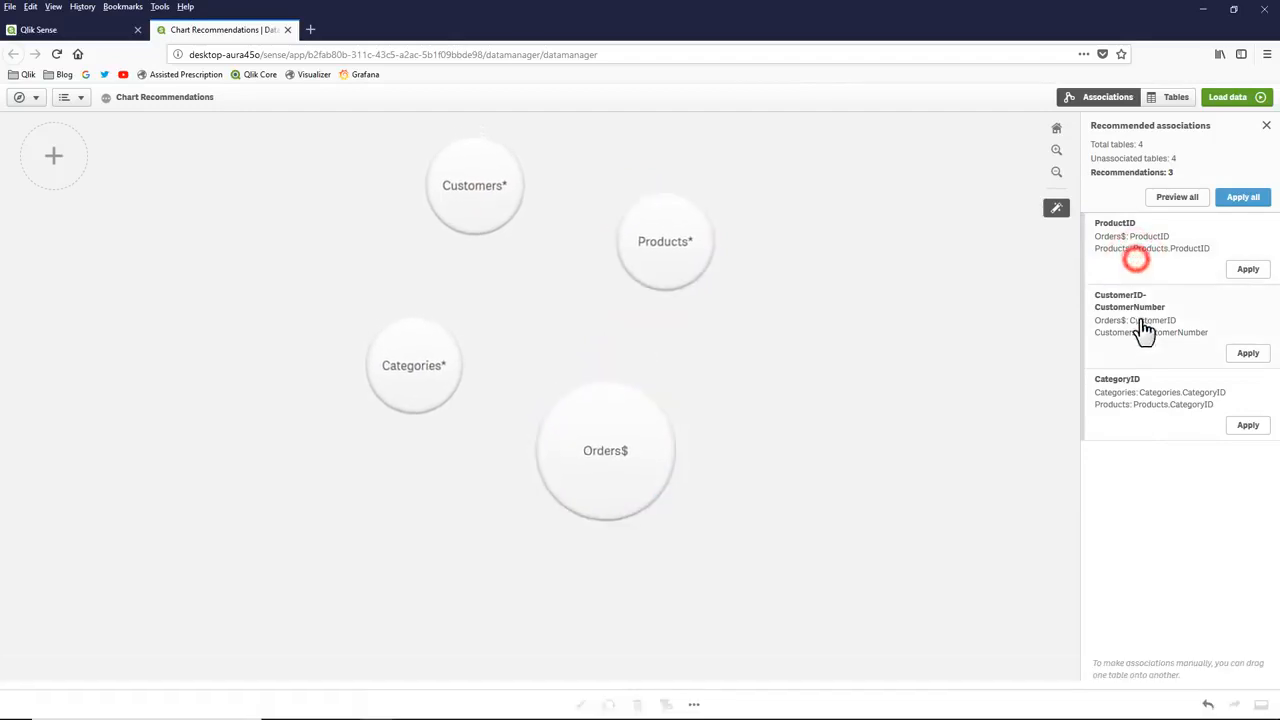
click(1143, 334)
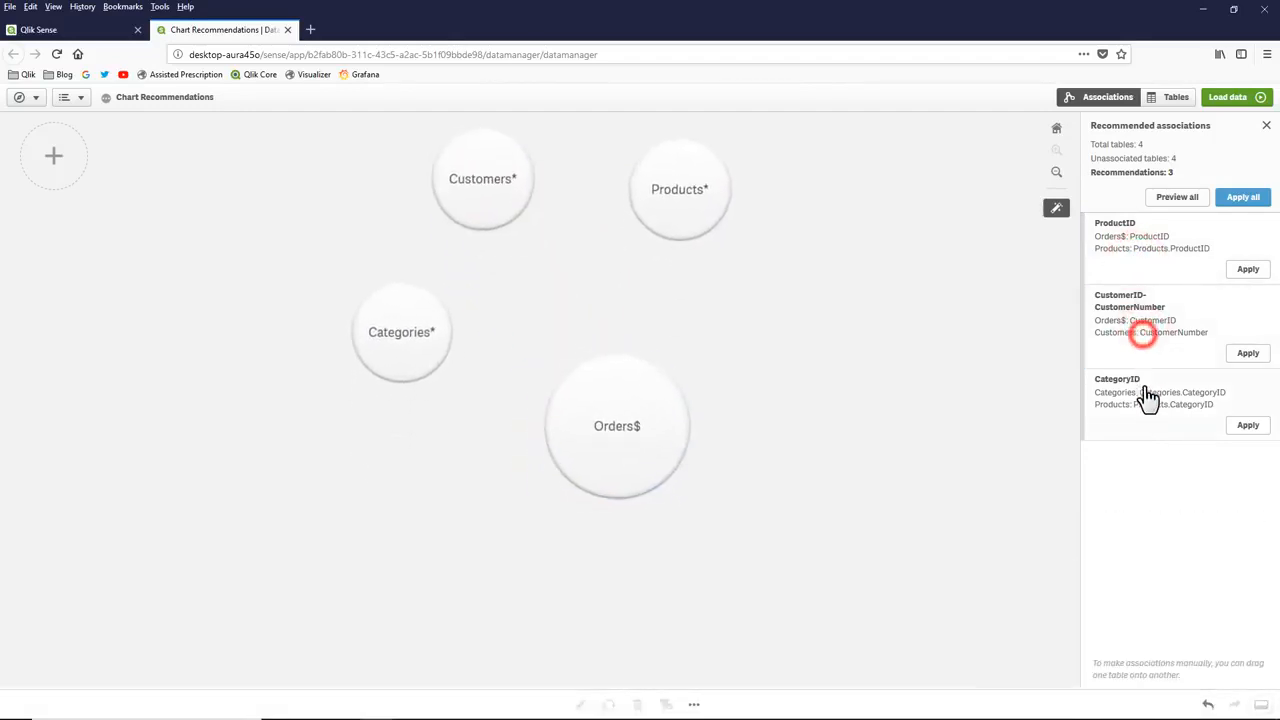
click(1146, 397)
click(1146, 400)
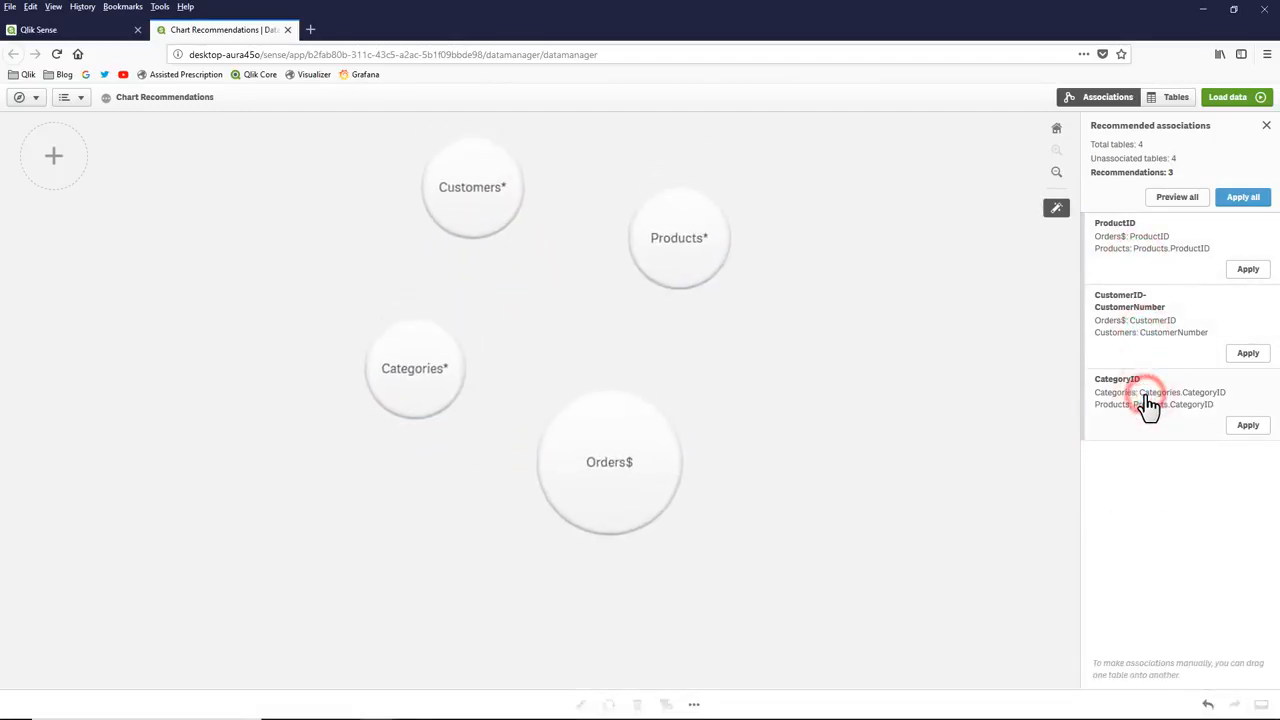
click(1177, 200)
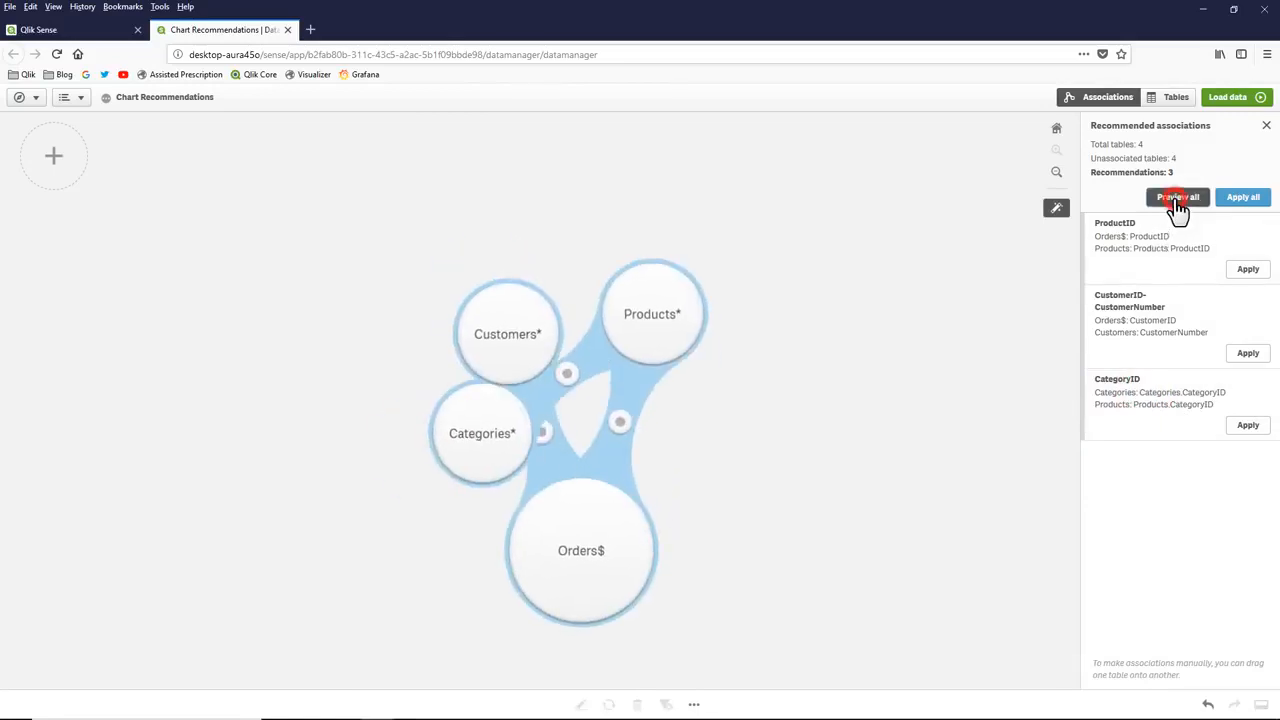
click(630, 365)
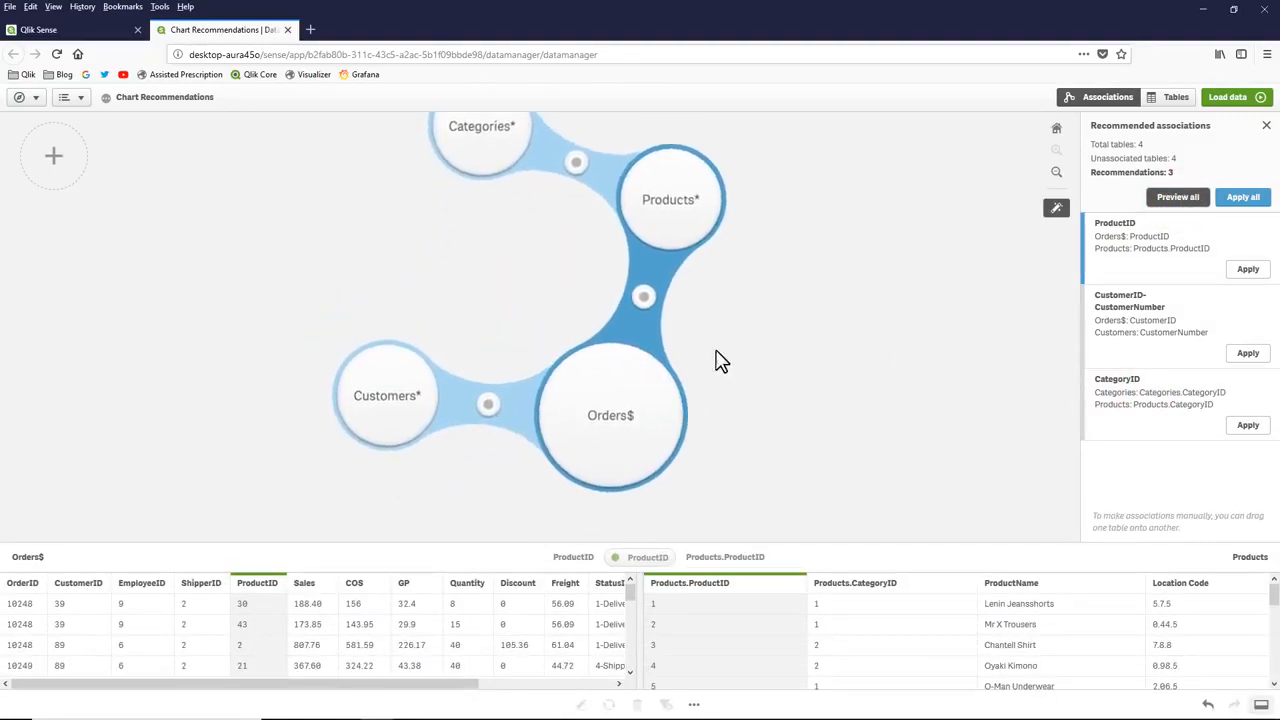
Step: Apply all recommended associations, then load the data and return to the sheet
click(1245, 199)
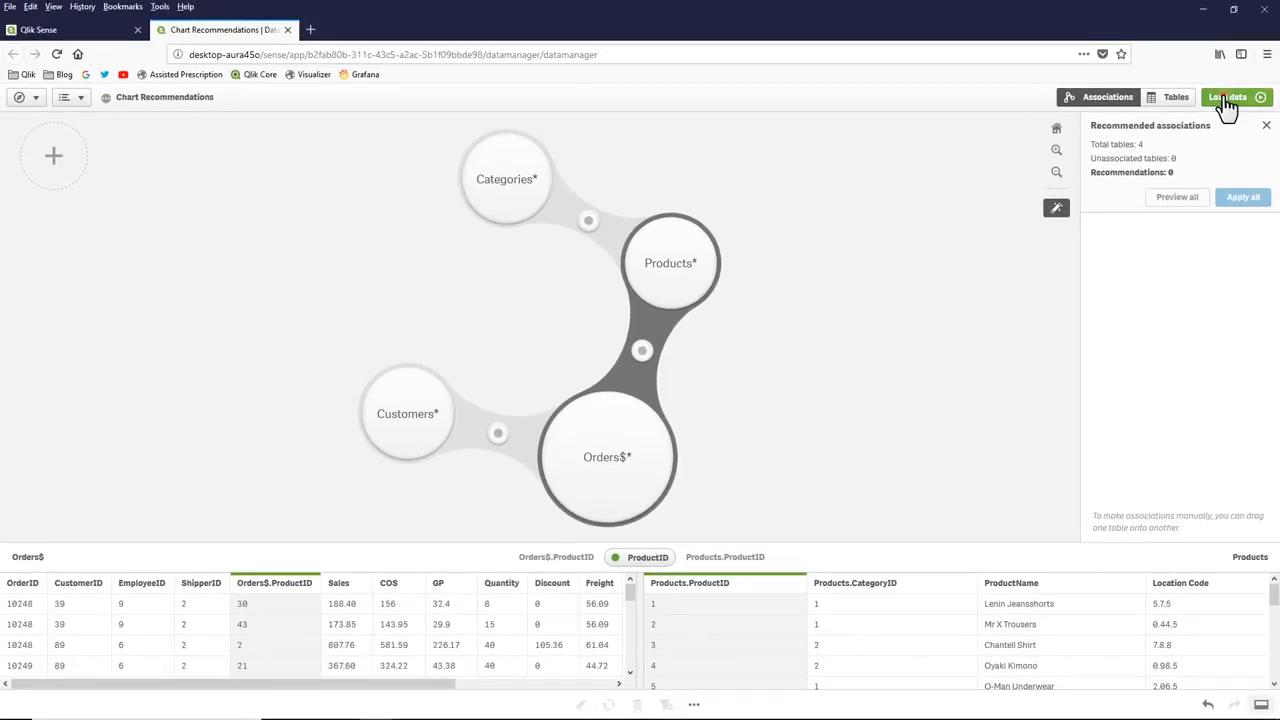
click(1226, 97)
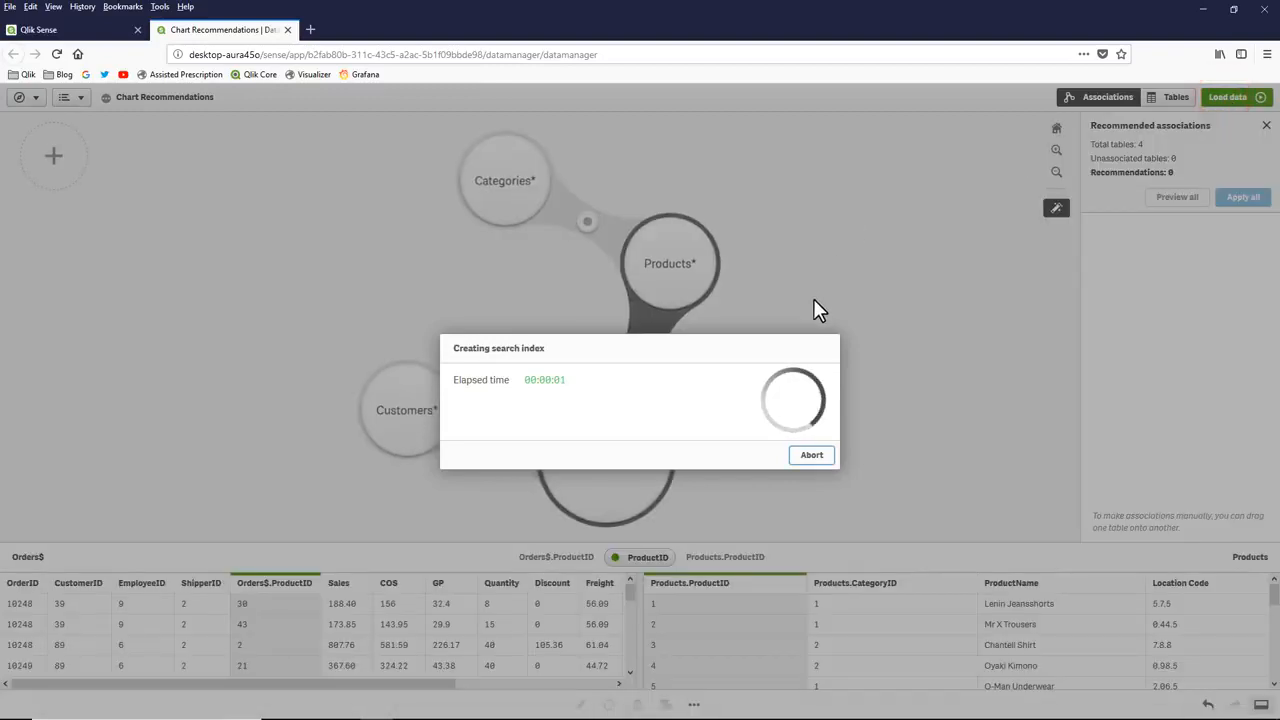
click(797, 446)
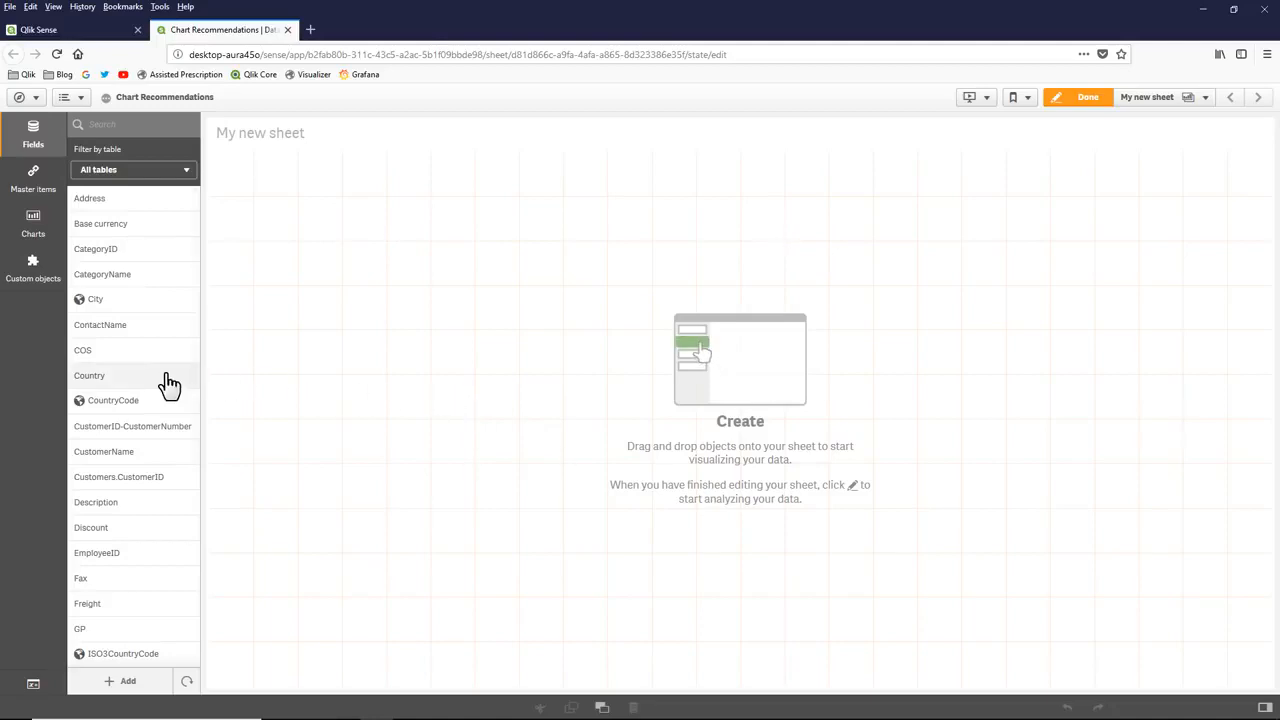
Step: Create an assisted chart from the Country field on the empty sheet and add Sales to it
drag(163, 376, 357, 390)
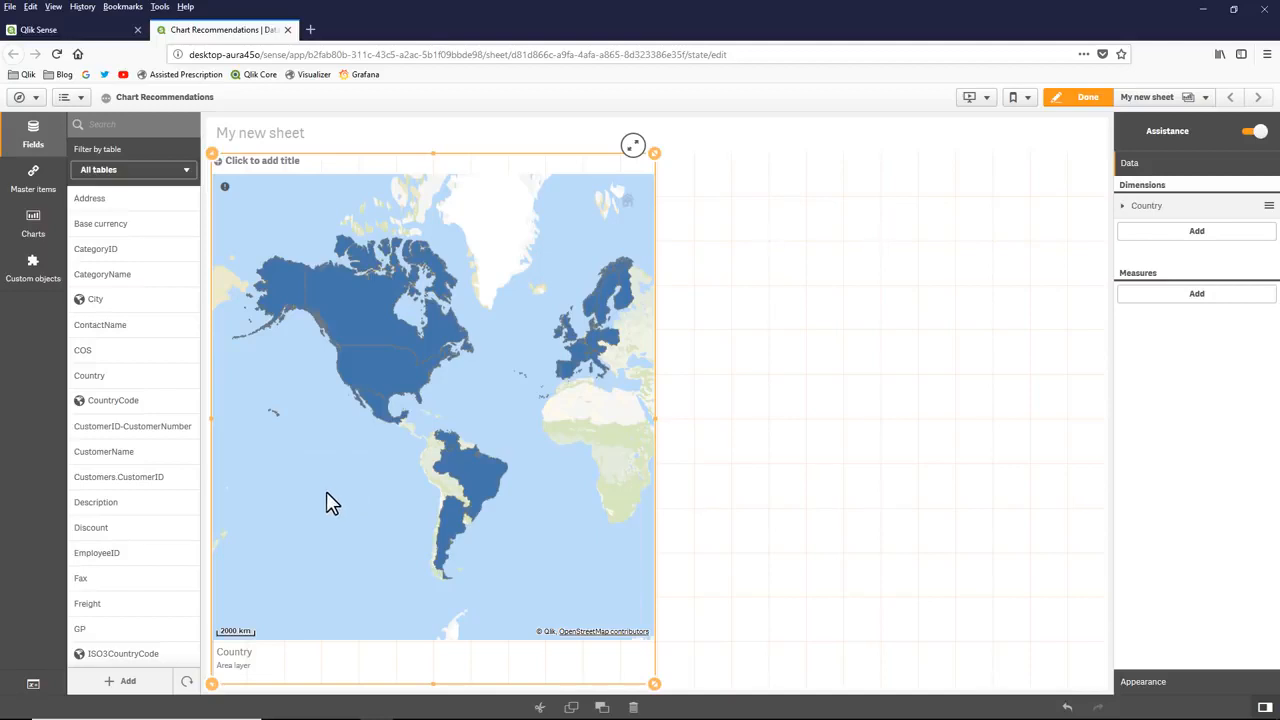
scroll(171, 500, down, 5)
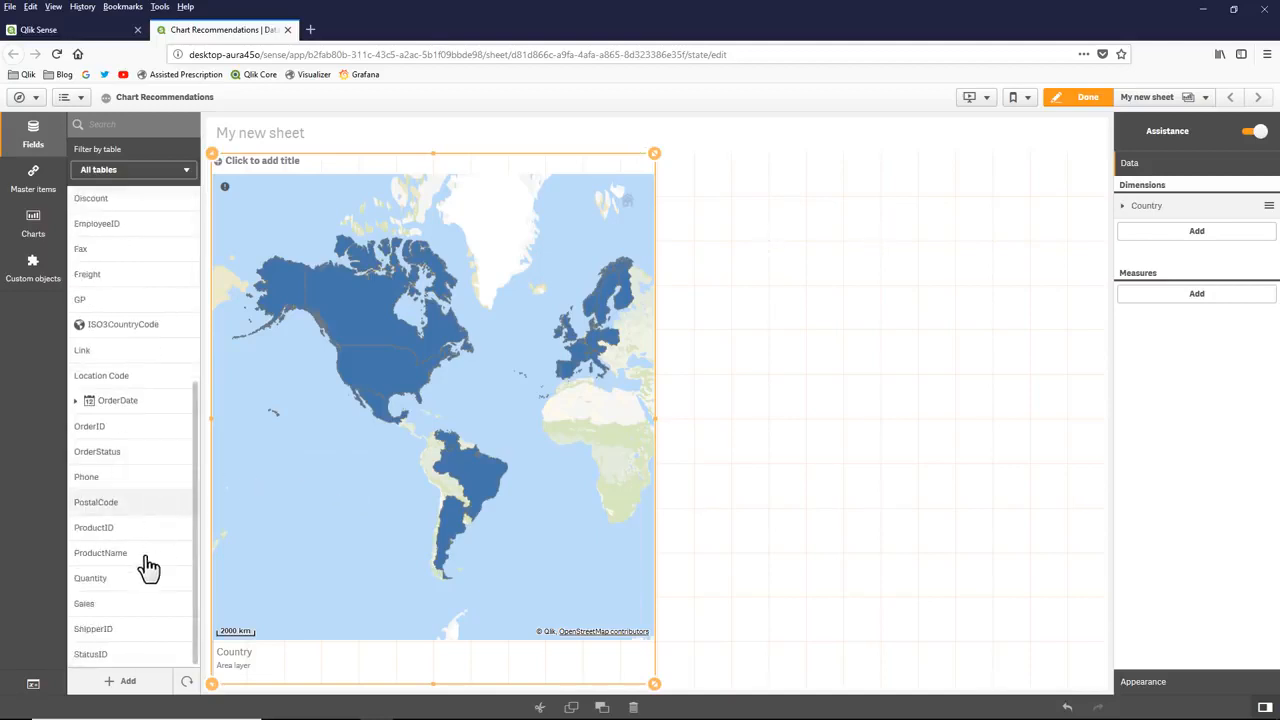
drag(137, 608, 445, 459)
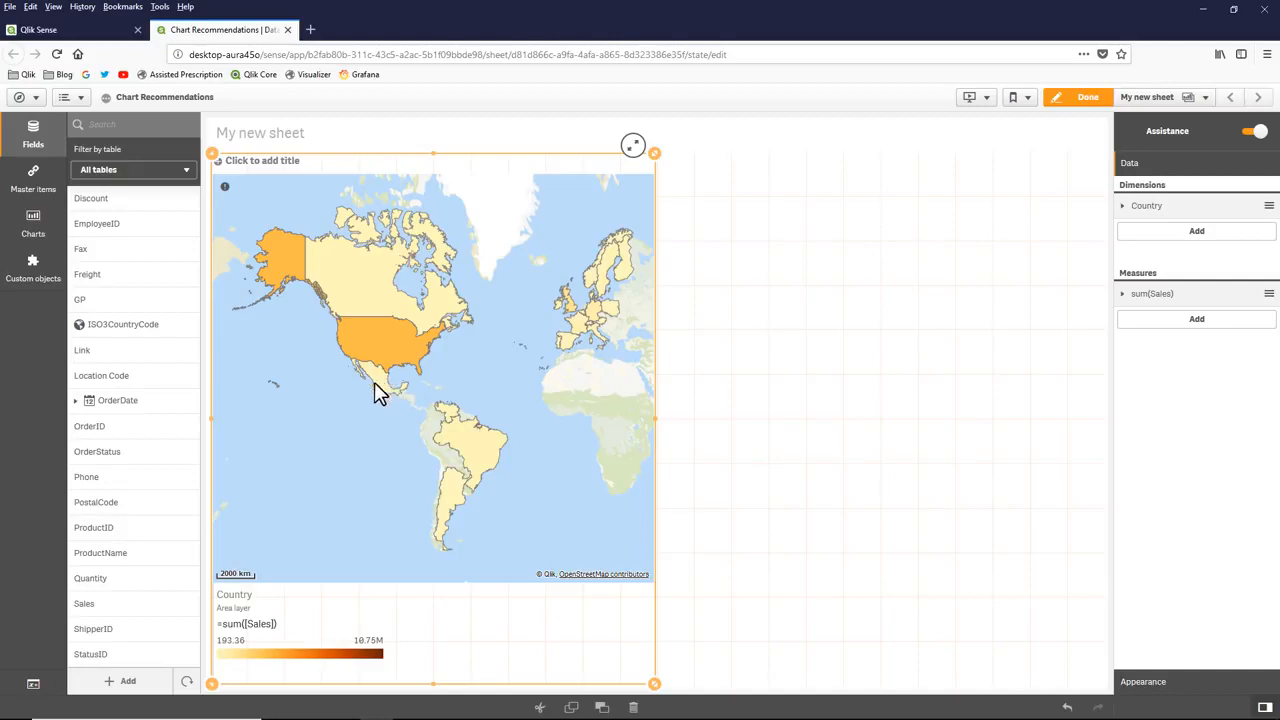
Step: Turn off chart assistance for the map, show its presentation settings, and shrink it to the upper-left part of the sheet
click(1253, 131)
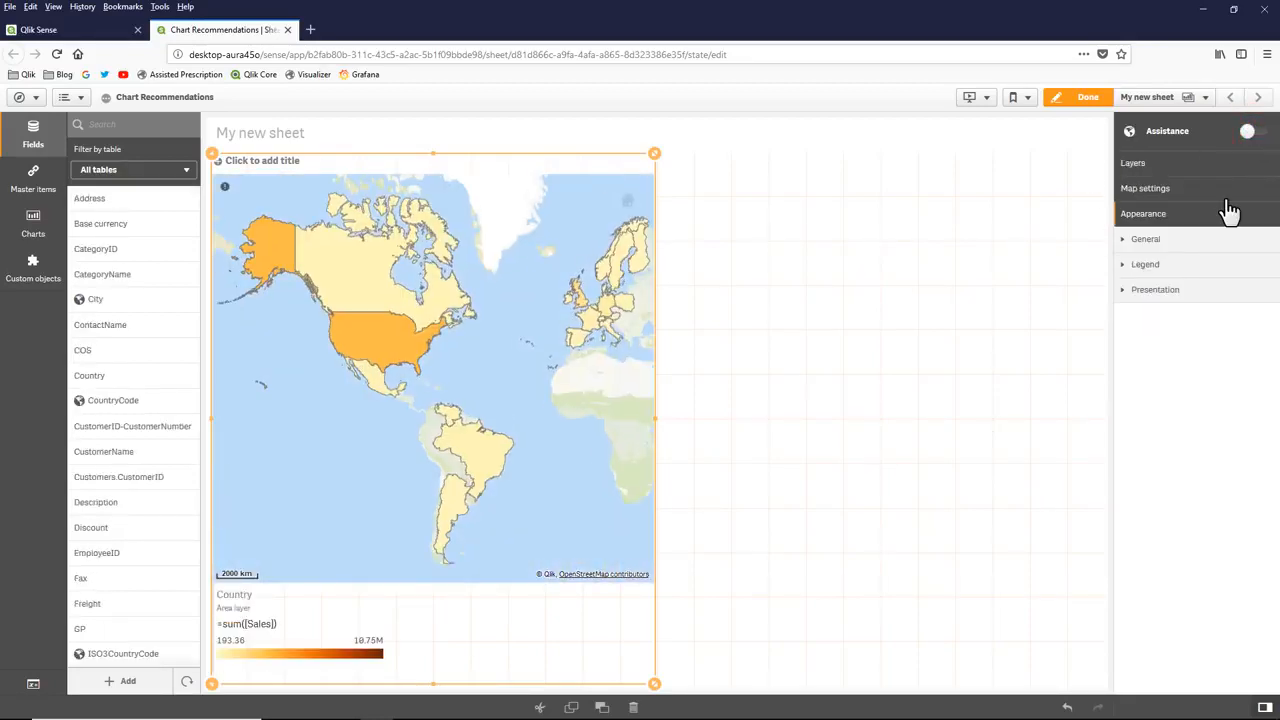
click(1170, 289)
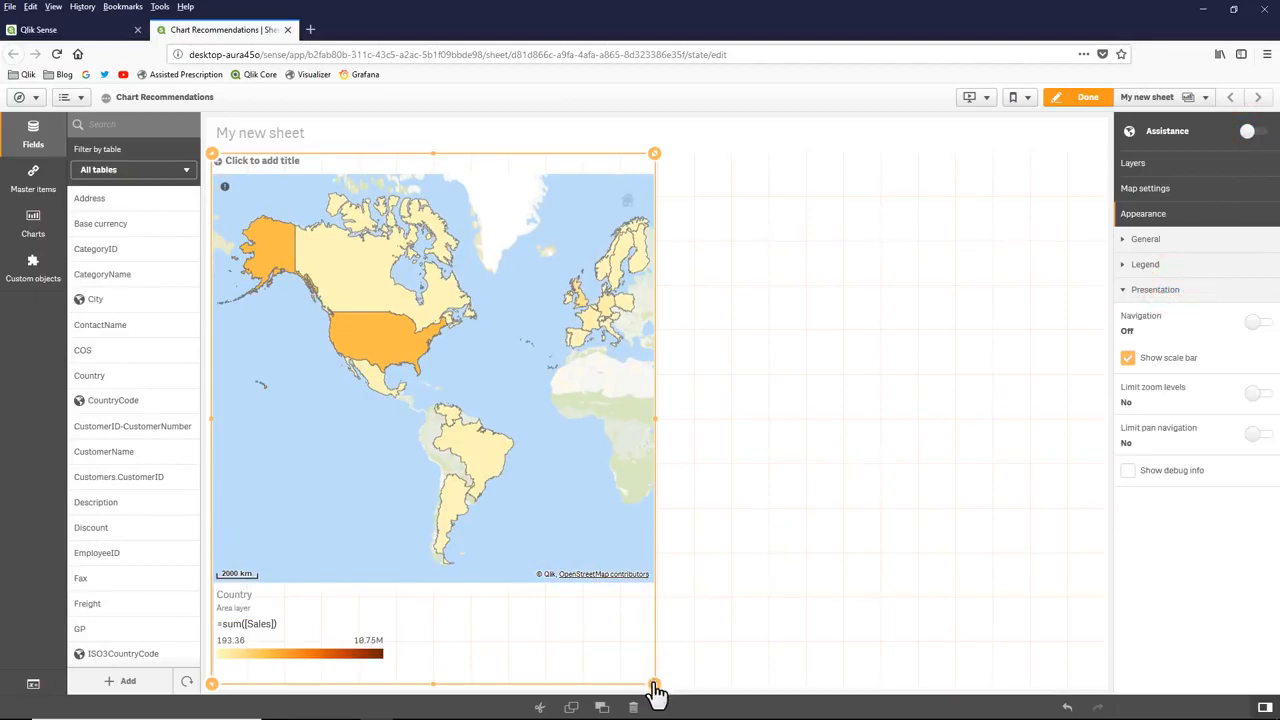
drag(654, 684, 597, 409)
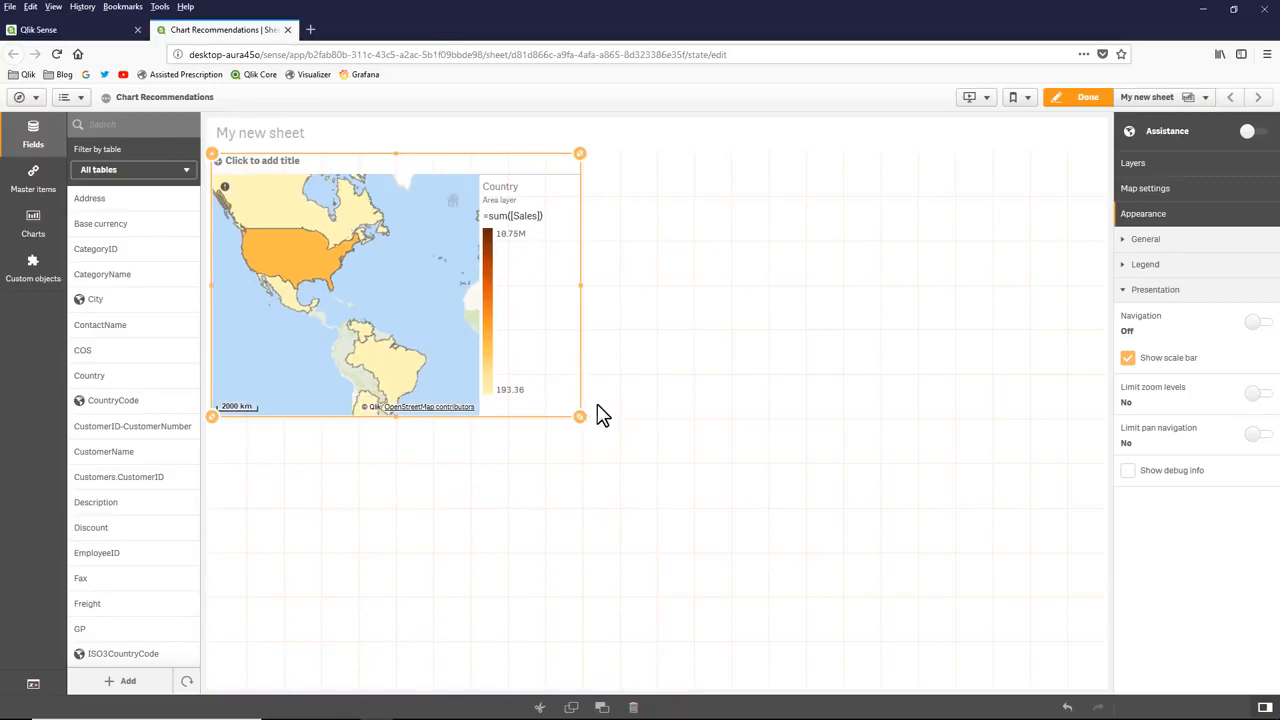
Step: Create an assisted Sales chart in the empty space below the map and add ProductName as its dimension
scroll(126, 566, down, 3)
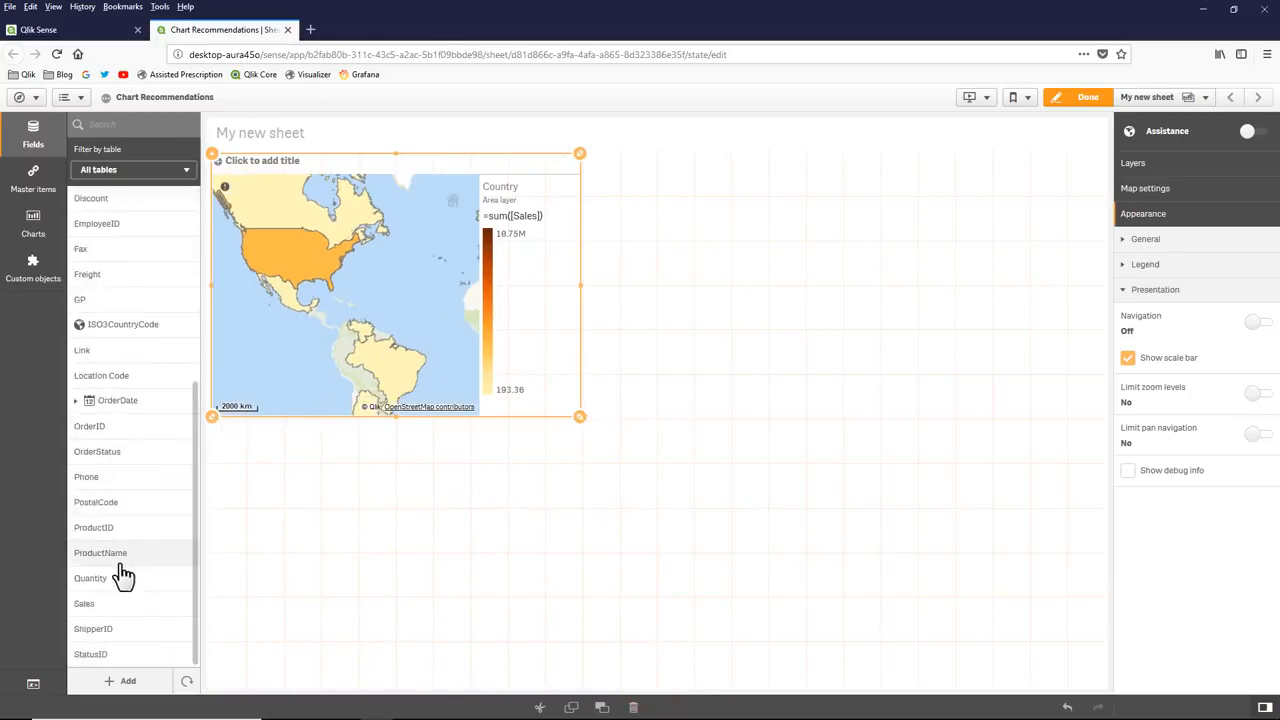
drag(104, 603, 343, 566)
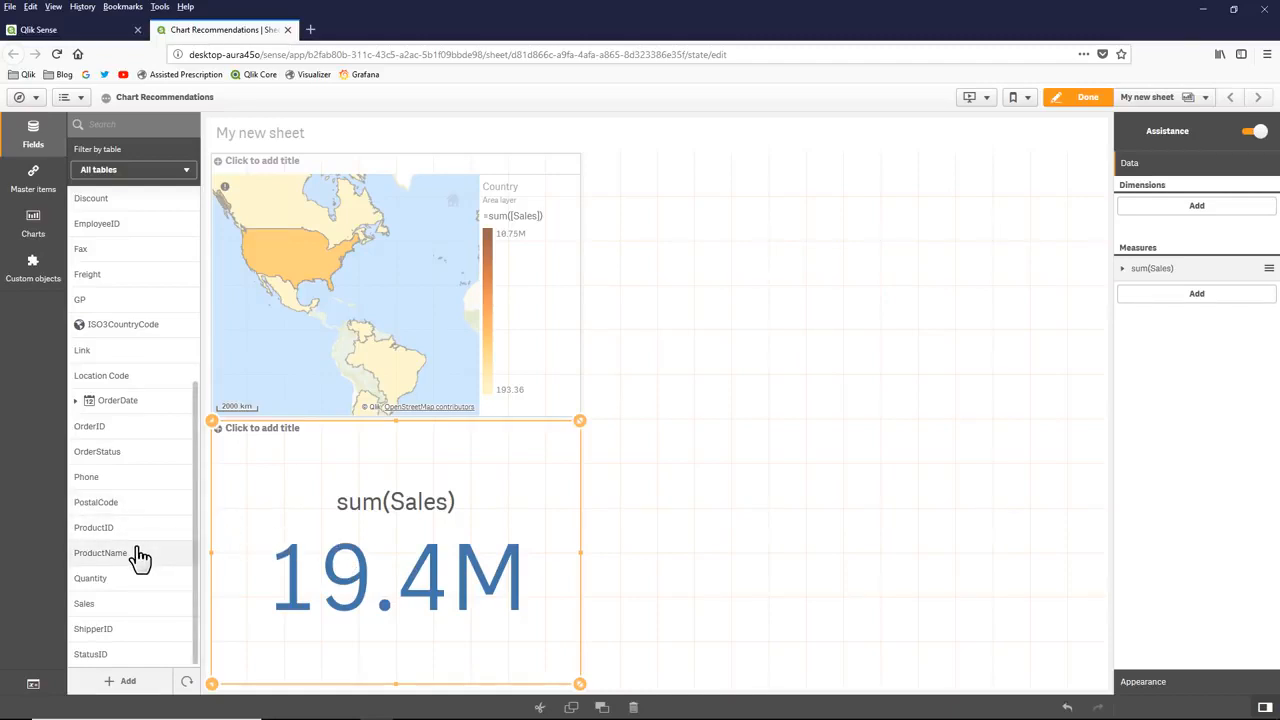
drag(141, 556, 375, 556)
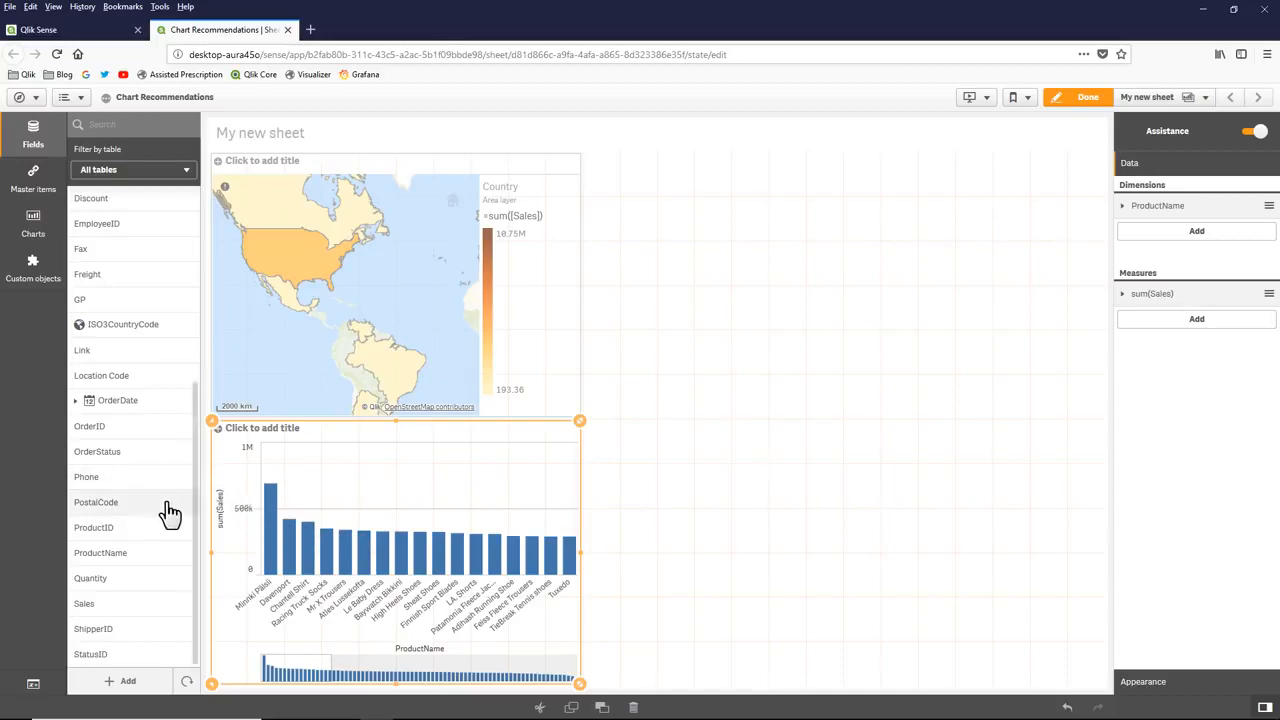
Step: Add CategoryName as a second dimension to the product sales chart below the map
scroll(163, 514, up, 3)
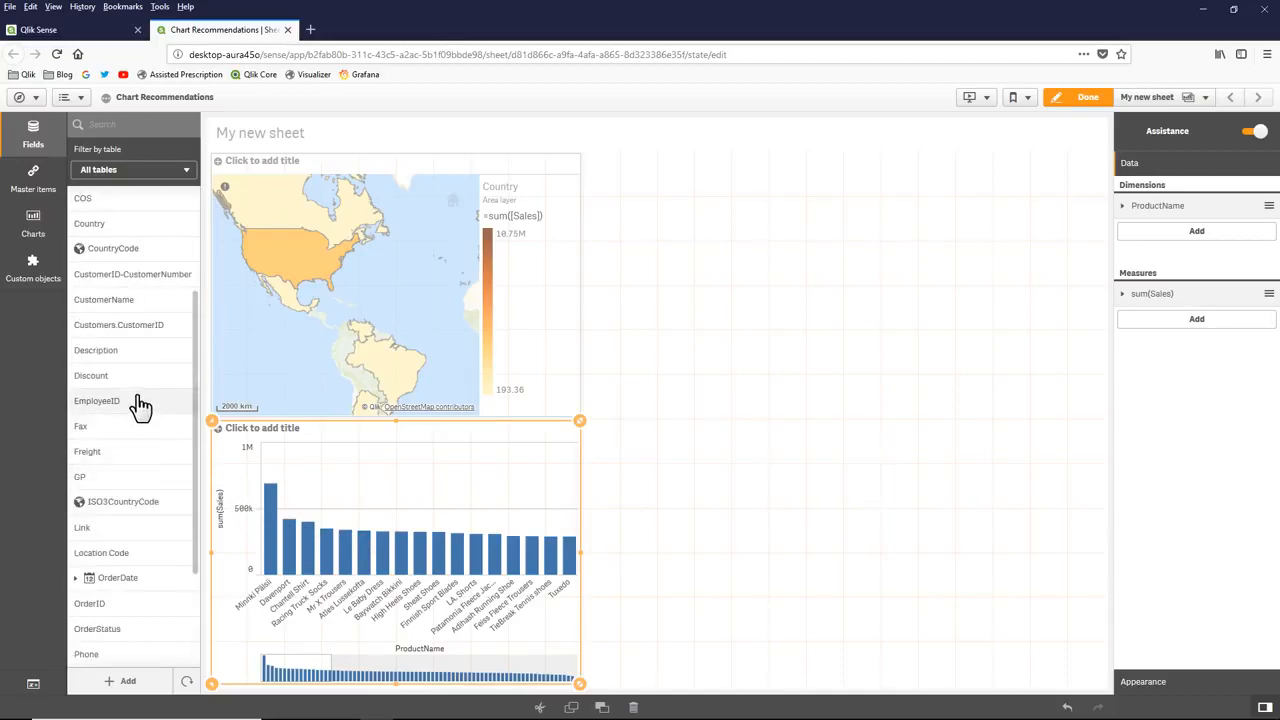
scroll(140, 405, up, 2)
drag(134, 276, 371, 519)
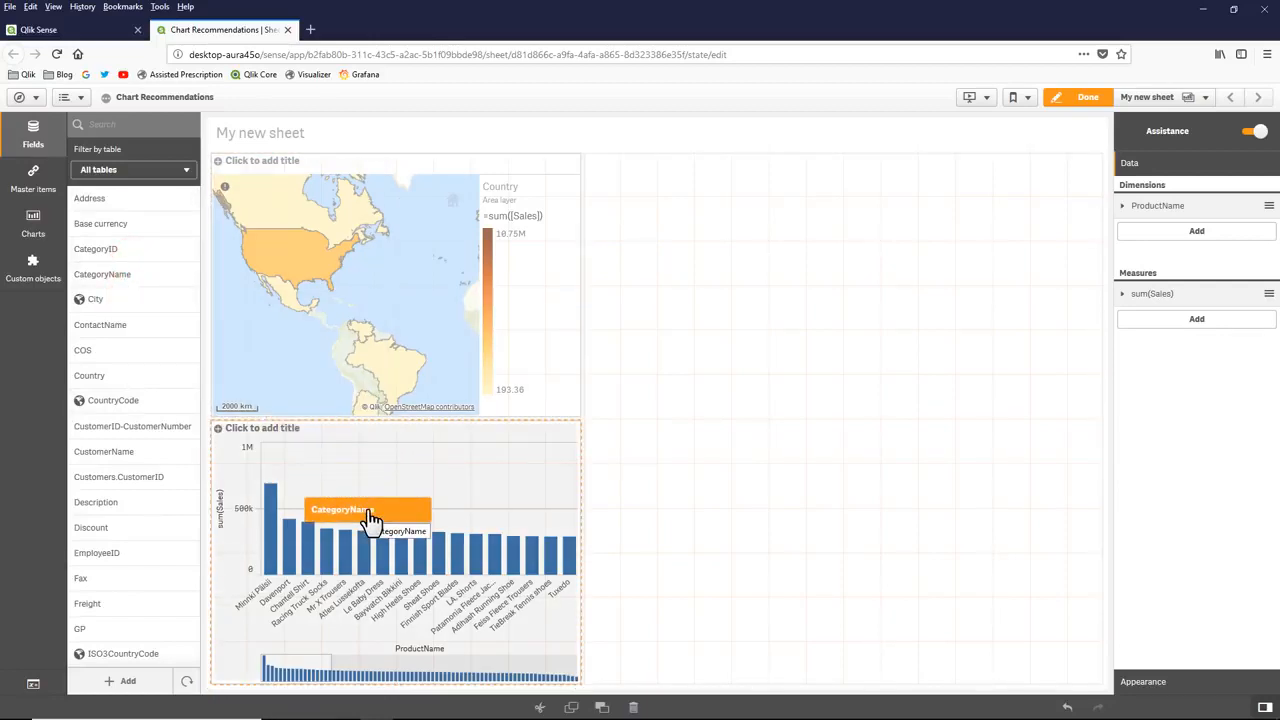
drag(371, 519, 367, 522)
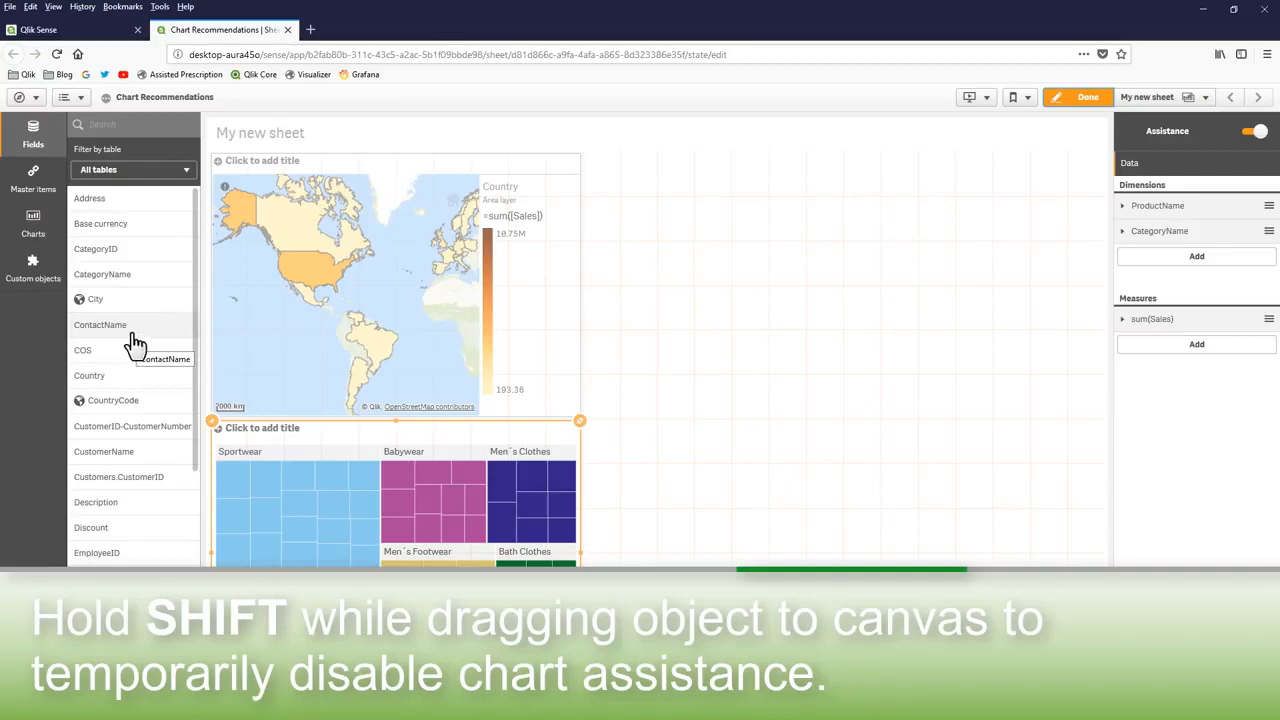
Step: Create an assisted chart from ContactName beside the map and add CategoryName to it
drag(133, 343, 690, 356)
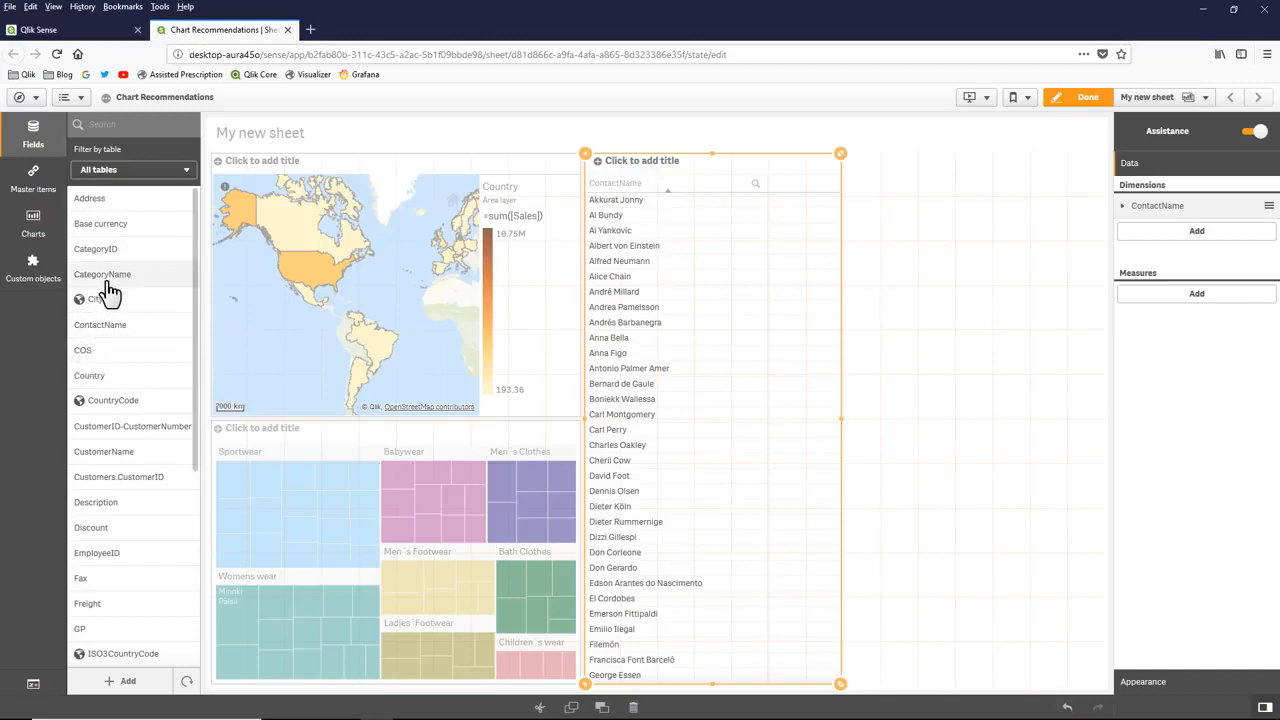
drag(106, 279, 686, 361)
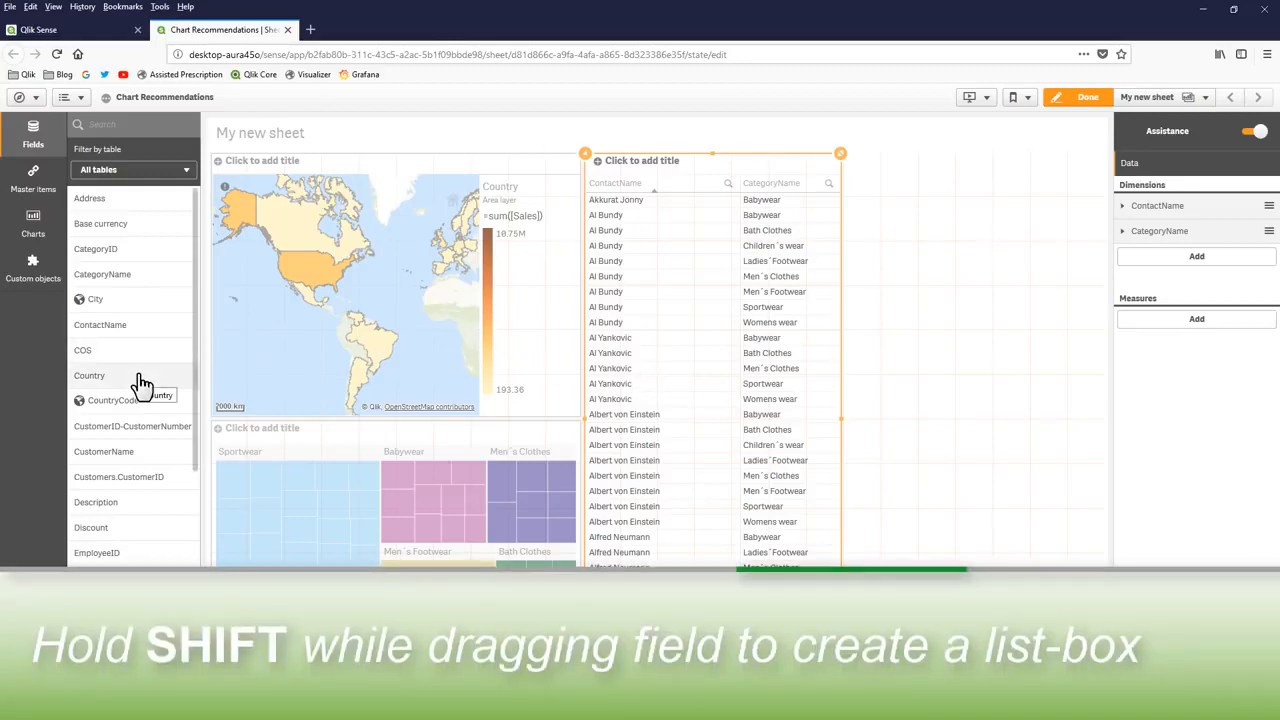
Step: Create a Country list box without chart assistance beside the contact table, shorten it to half height, and place an assisted Country chart below
drag(142, 385, 960, 391)
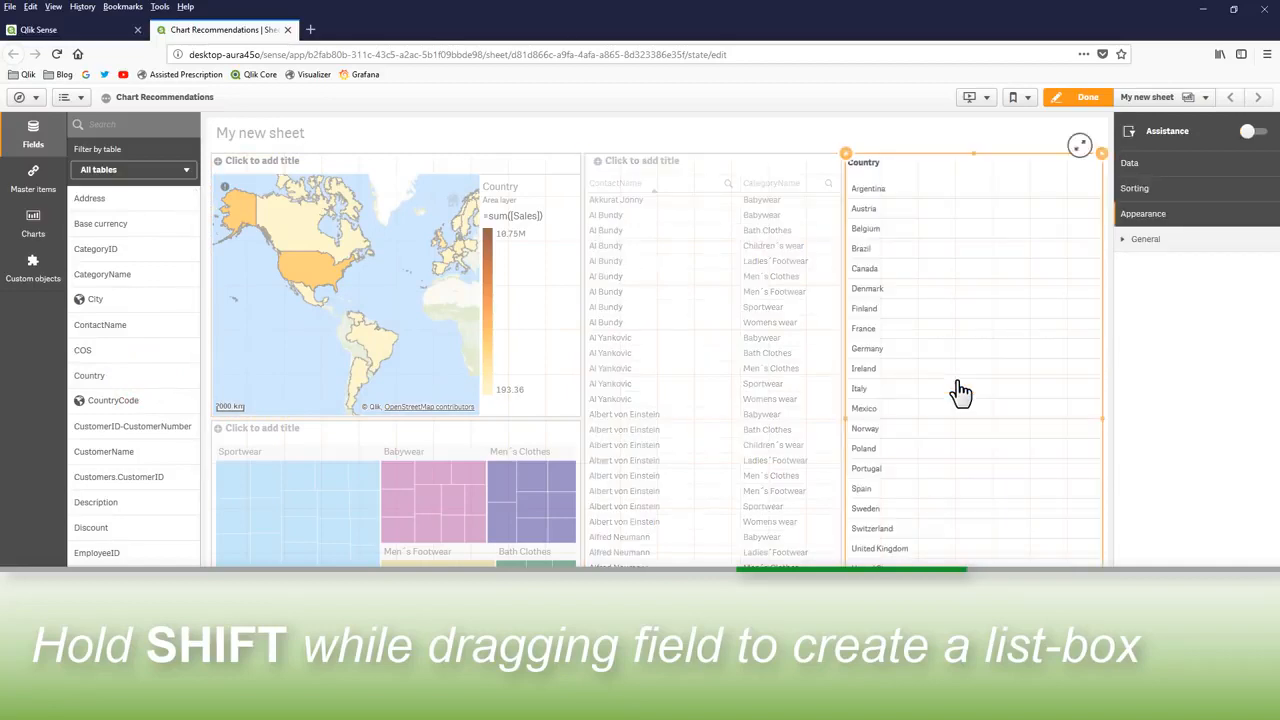
drag(1101, 665, 1080, 402)
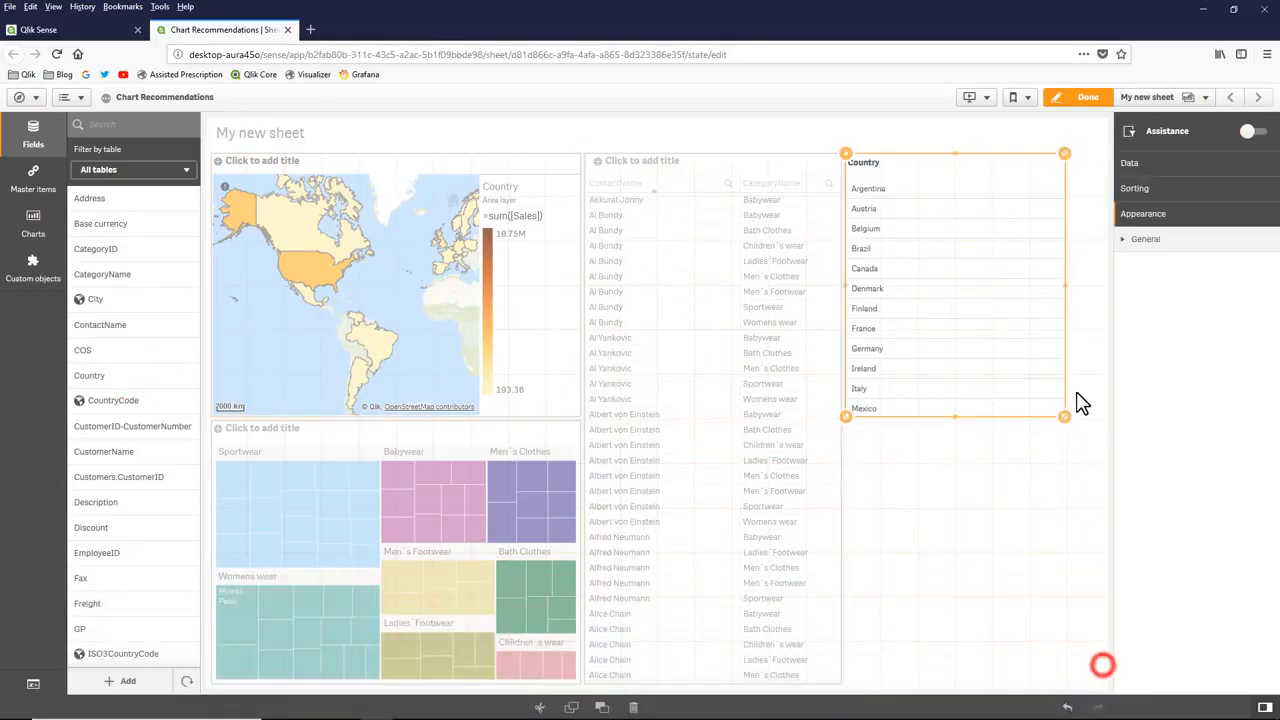
drag(92, 377, 926, 540)
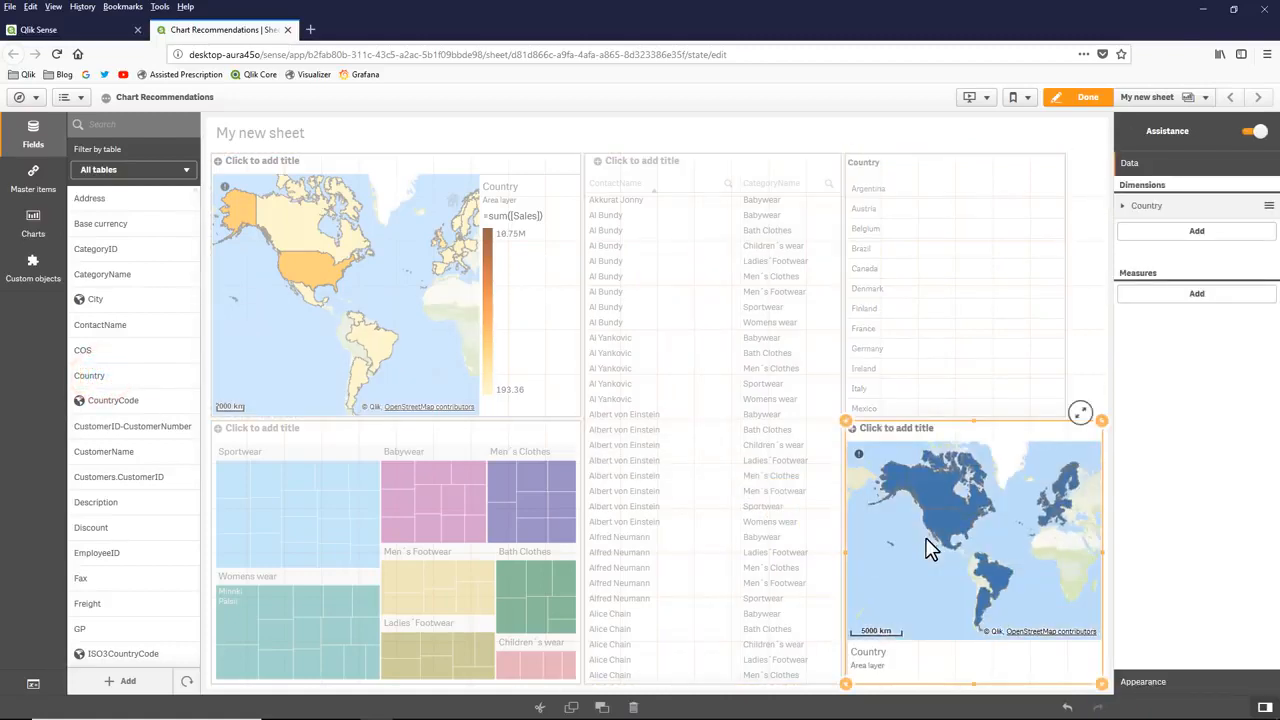
Step: Delete the lower Country map and the Country list box from the sheet
right_click(928, 548)
click(941, 533)
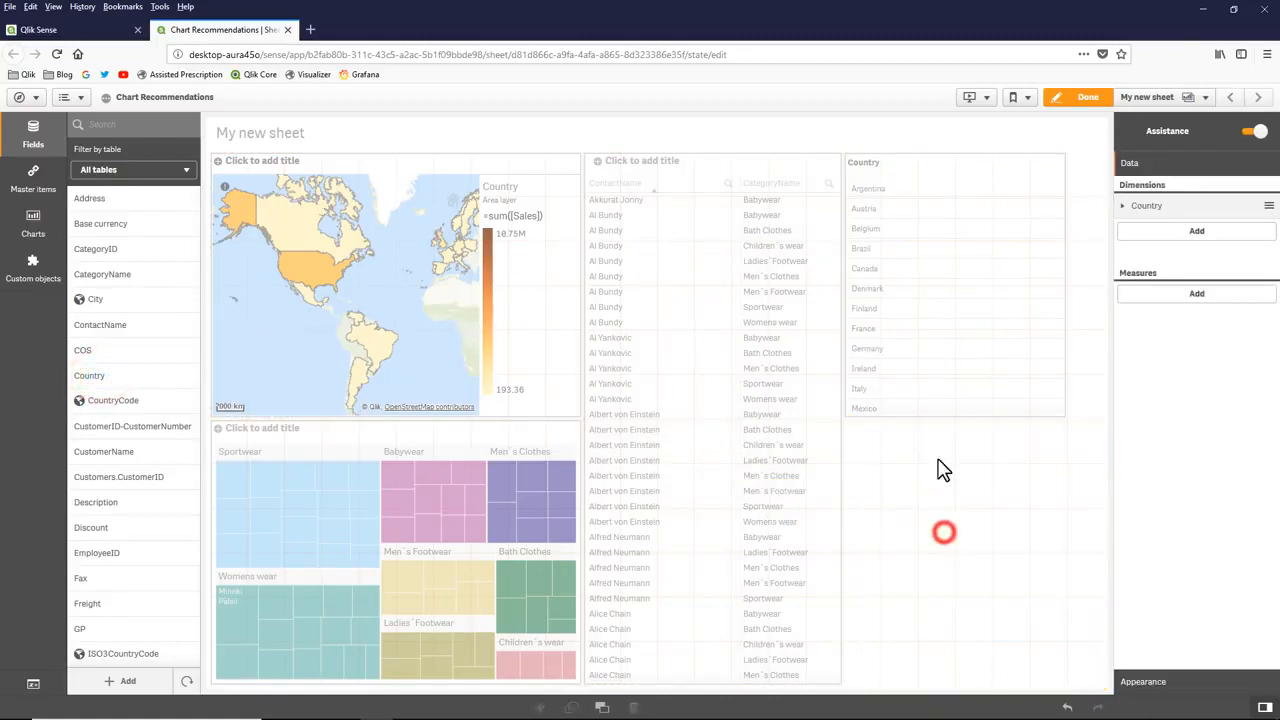
right_click(926, 368)
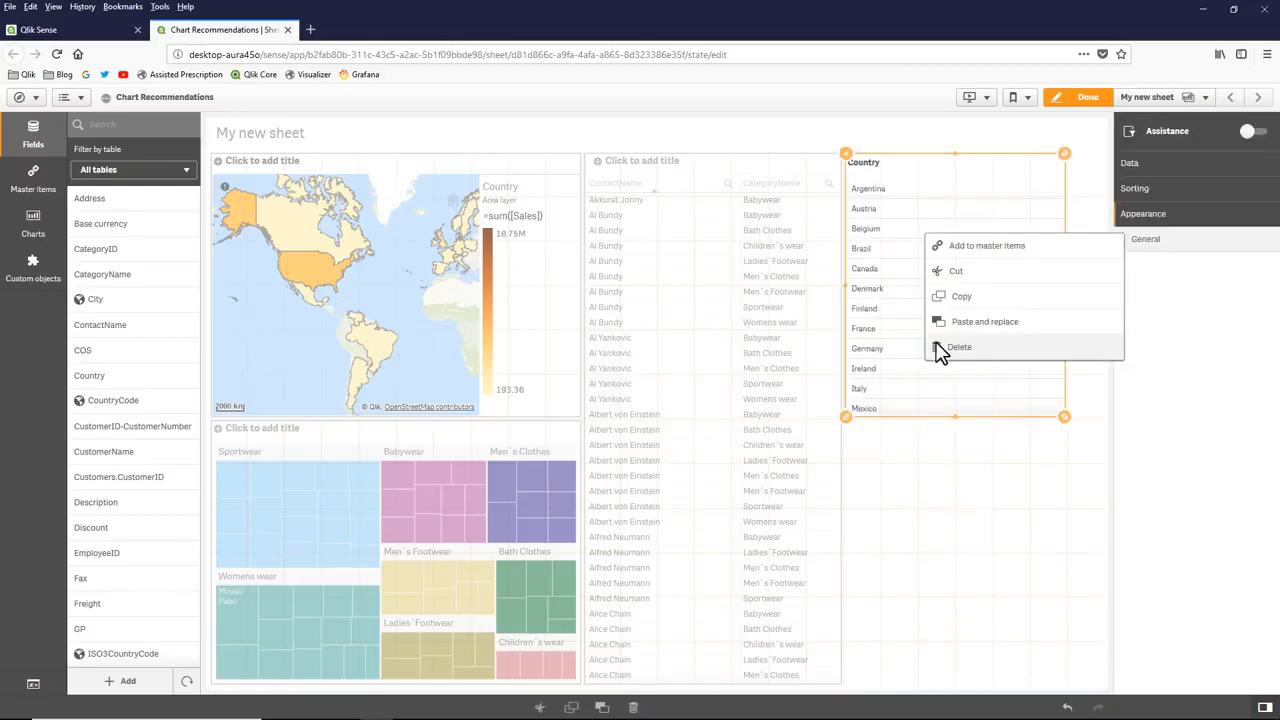
click(940, 349)
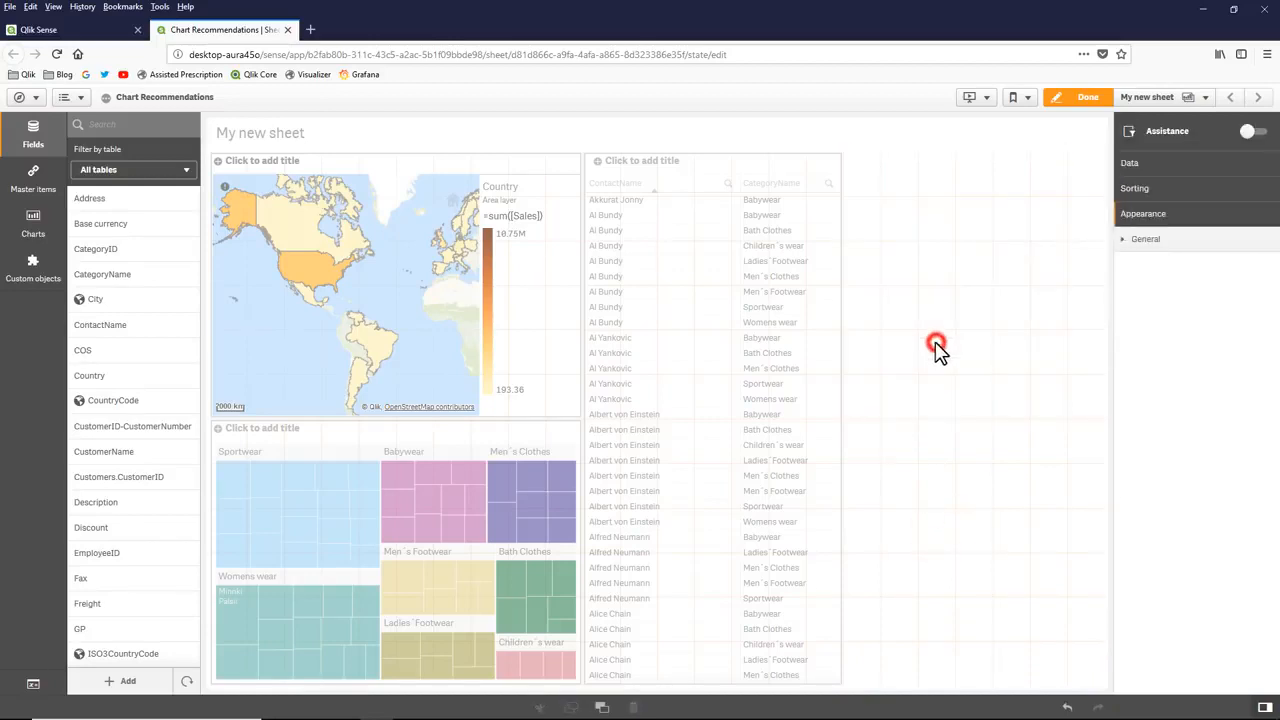
Step: Add Sales to the ContactName and CategoryName table, and resize the chart to fill the sheet's upper-right quarter
click(702, 350)
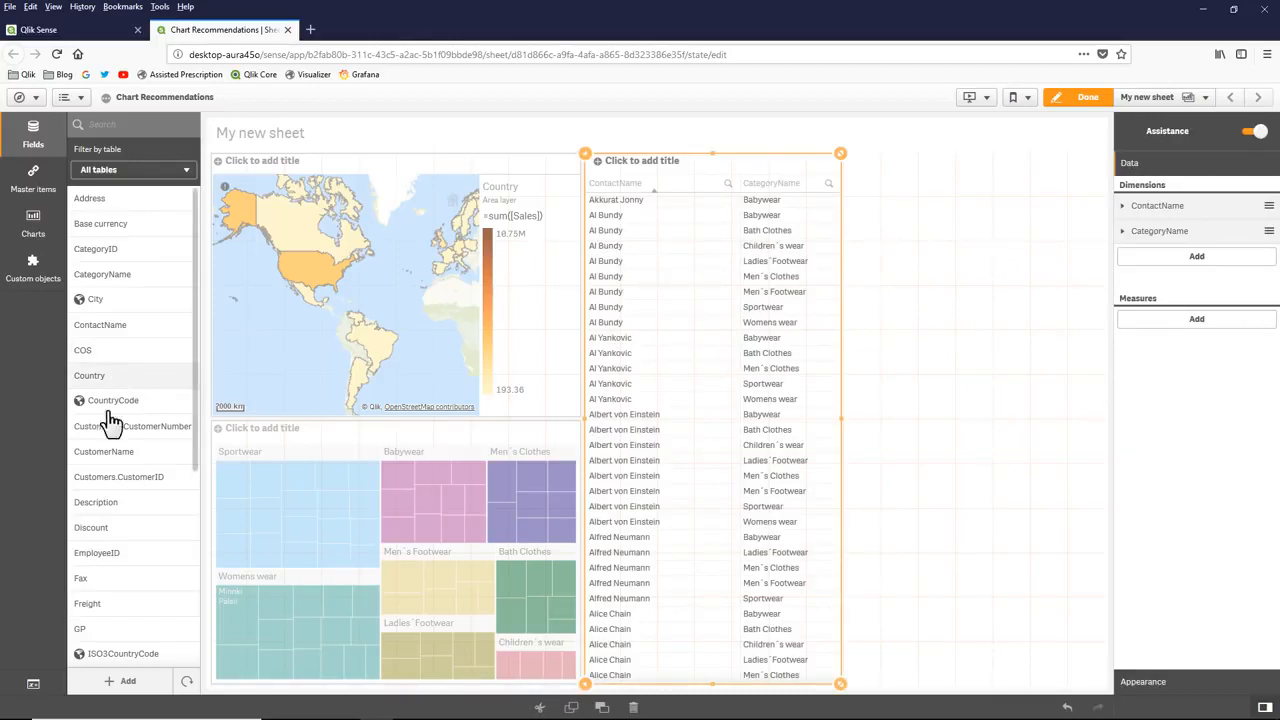
scroll(110, 556, down, 3)
drag(108, 603, 744, 452)
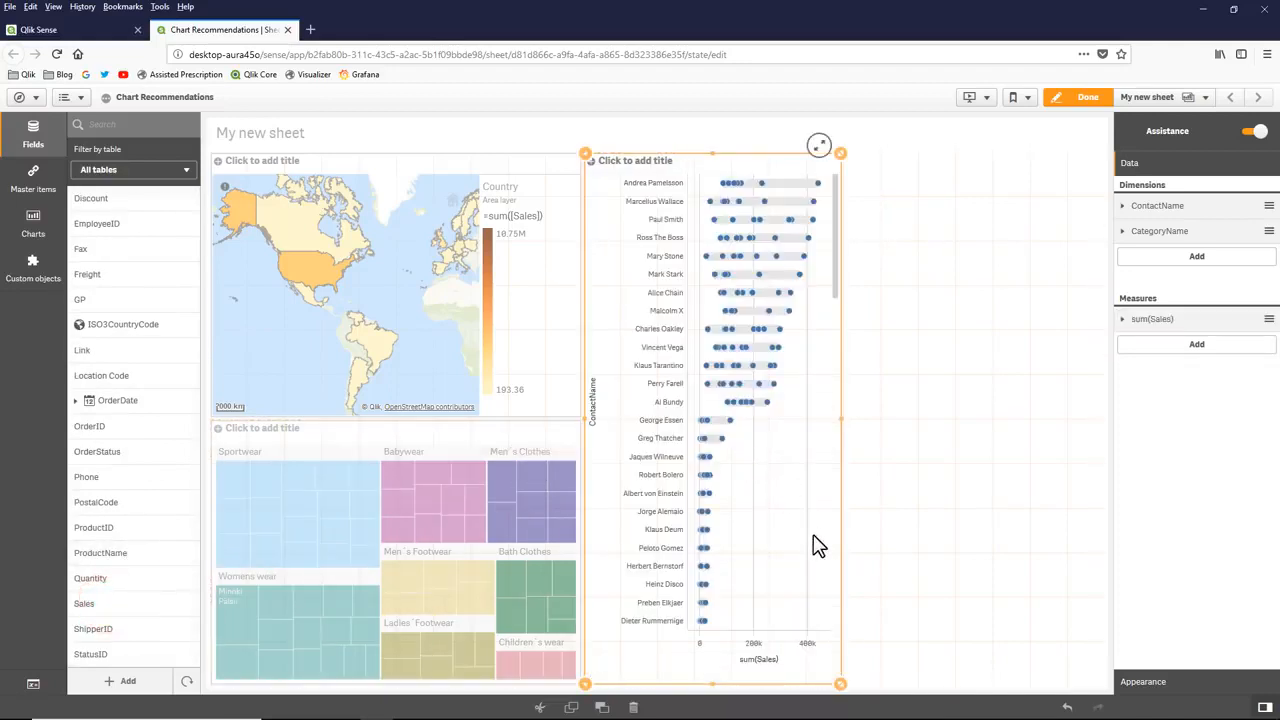
drag(843, 685, 1091, 662)
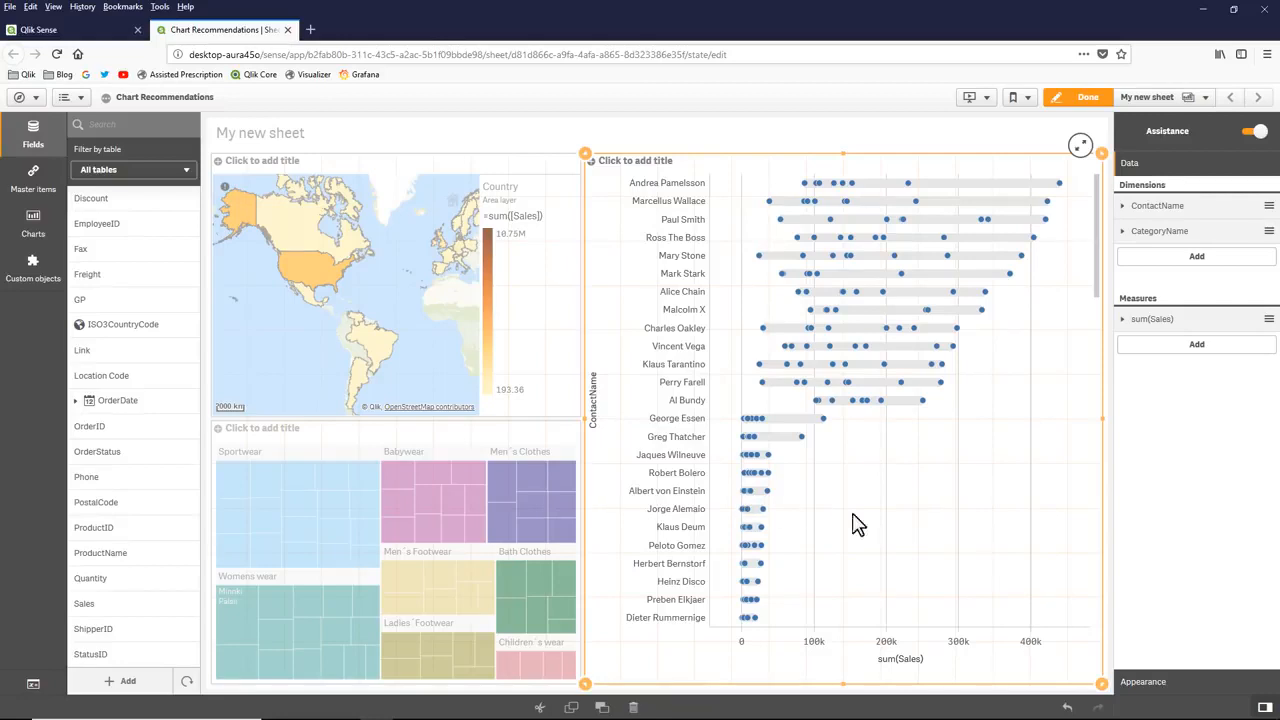
drag(1101, 686, 1103, 440)
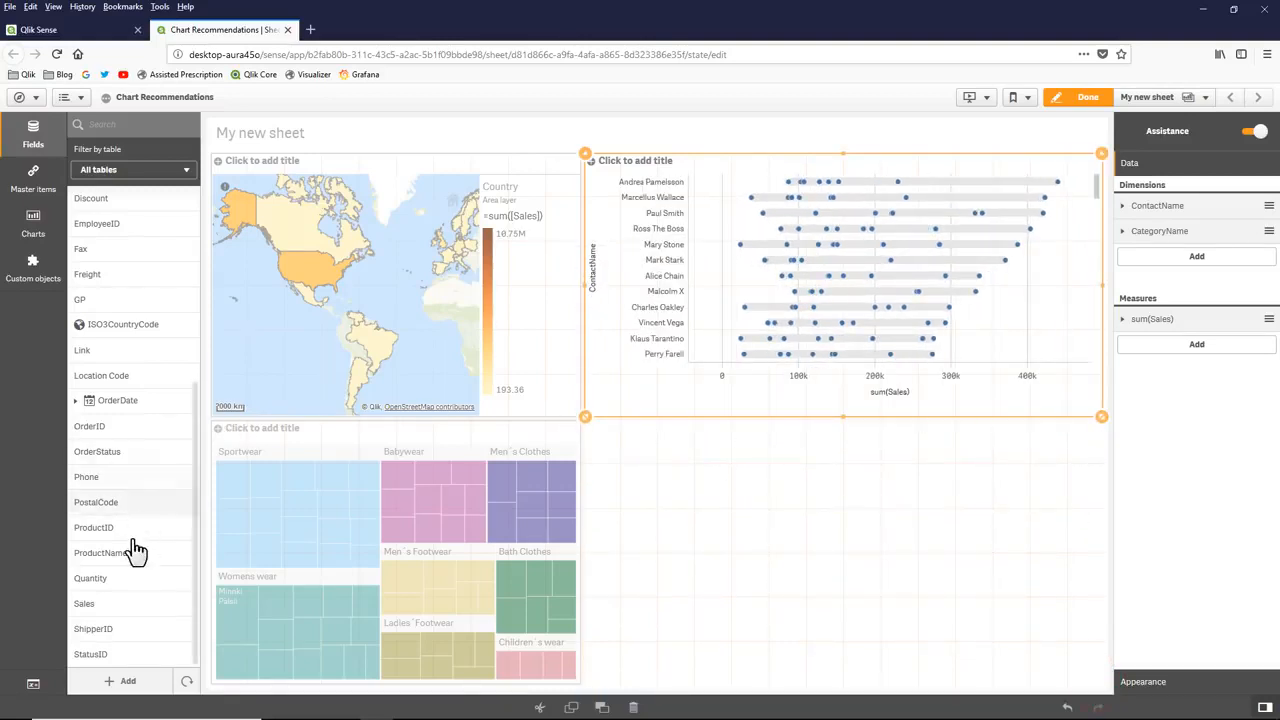
Step: Create an assisted chart from Sales and OrderDate below the ContactName distribution plot, and shorten it to half the empty area's height
drag(120, 612, 817, 560)
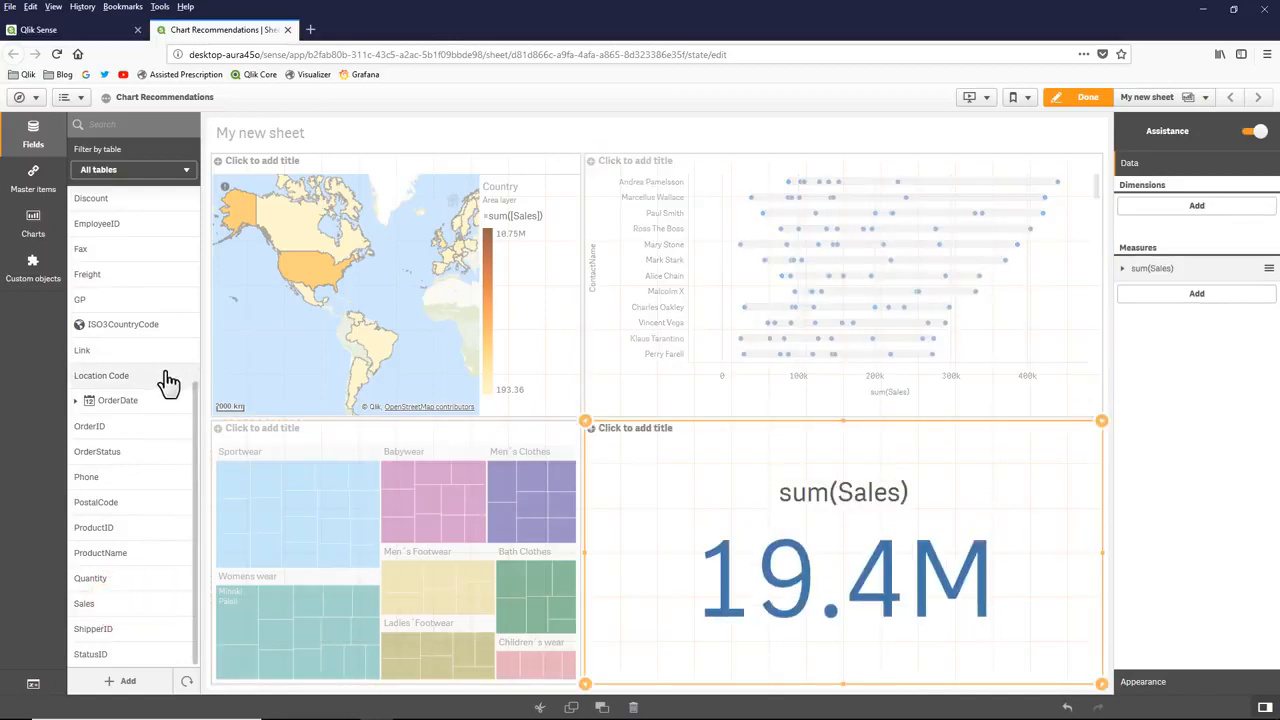
scroll(165, 382, up, 2)
drag(132, 505, 838, 537)
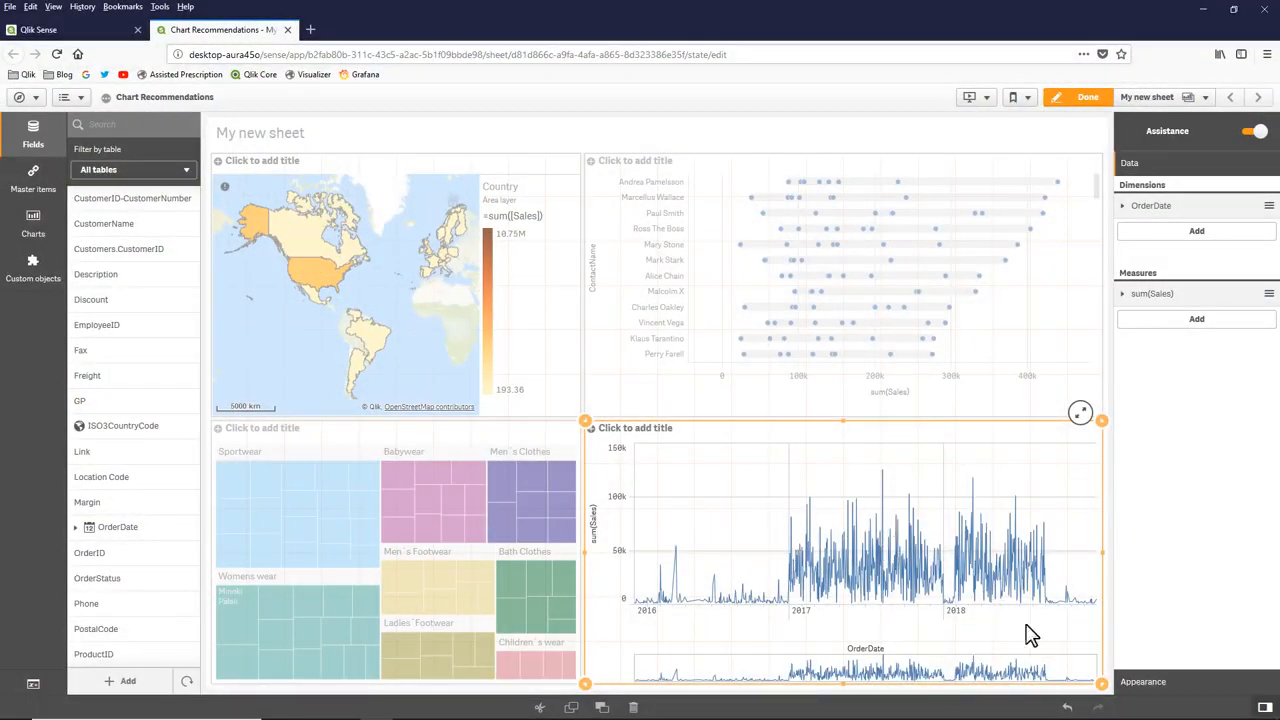
drag(1101, 683, 1101, 551)
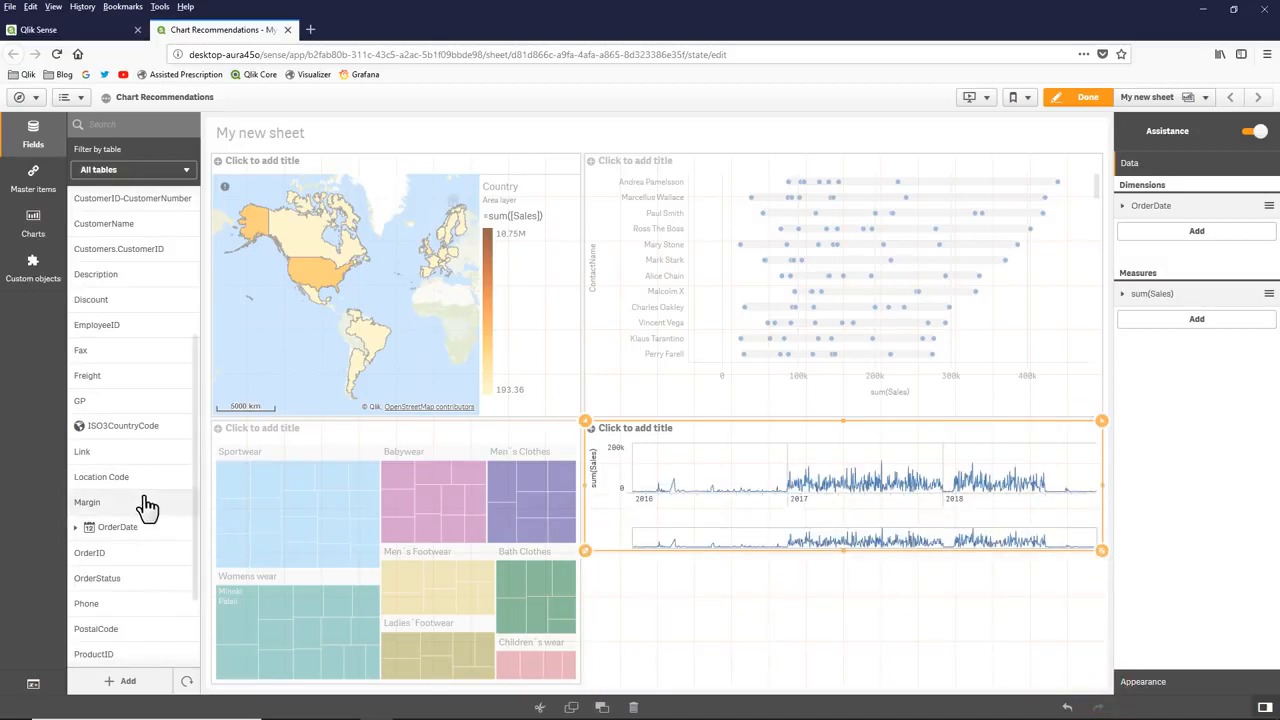
Step: Create an assisted chart from Country in the free space below the OrderDate line chart, and add Sales and Margin to it
scroll(135, 420, up, 3)
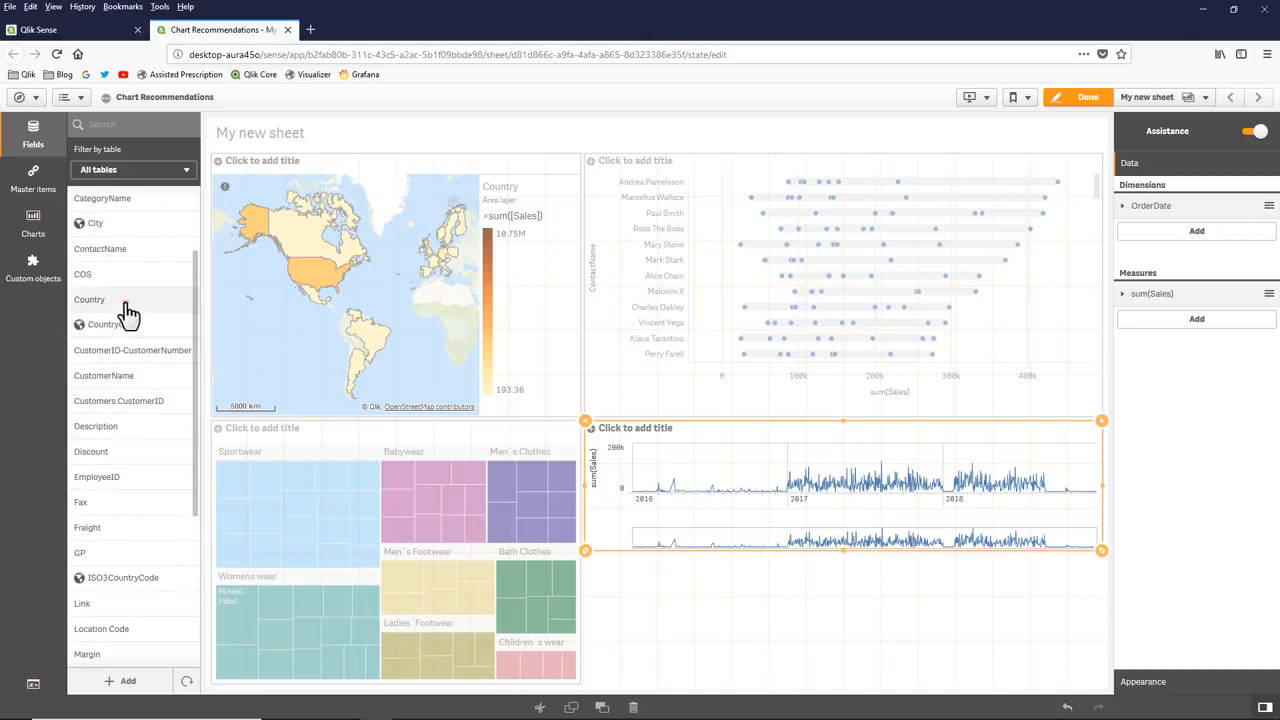
drag(125, 300, 825, 624)
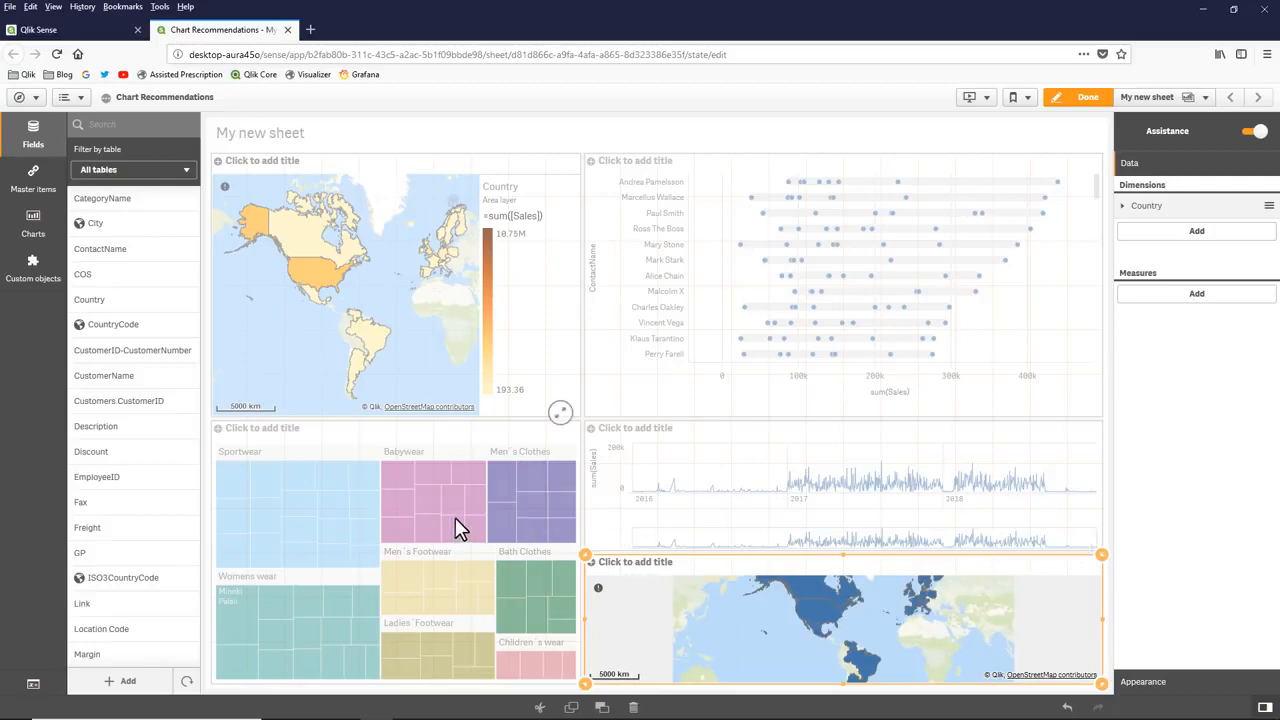
scroll(88, 540, down, 5)
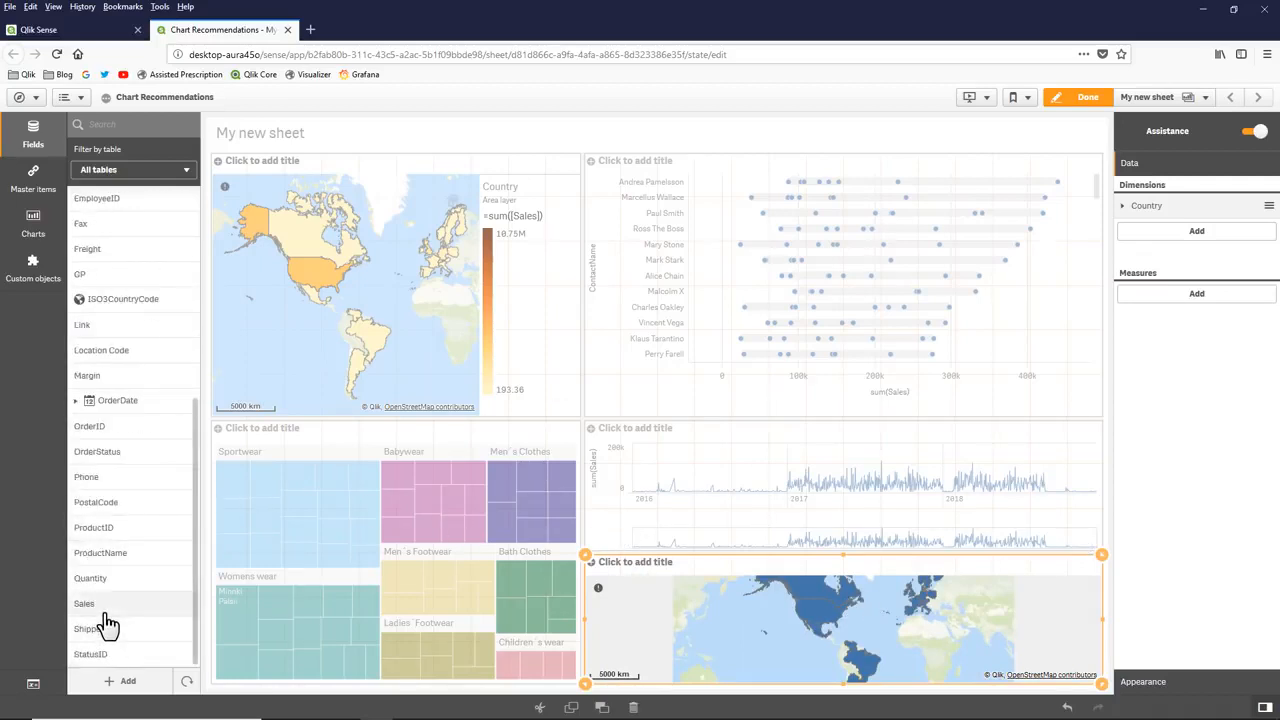
drag(100, 610, 814, 620)
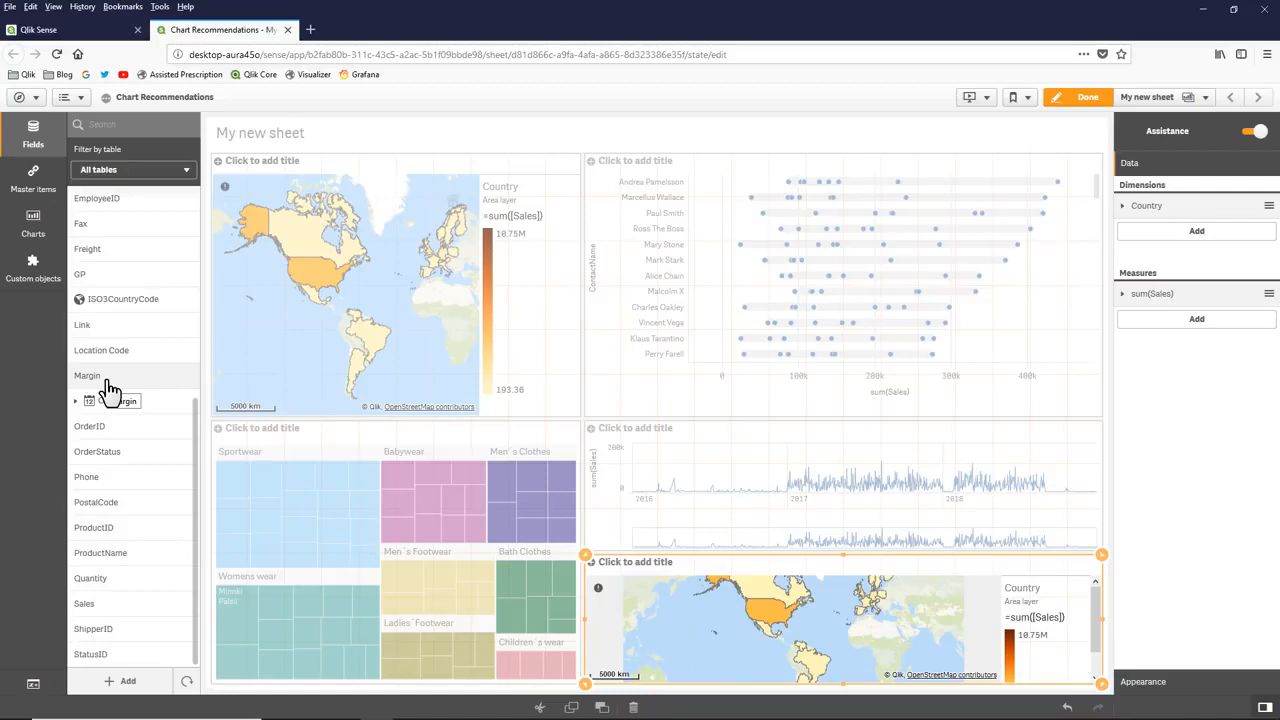
drag(110, 388, 805, 634)
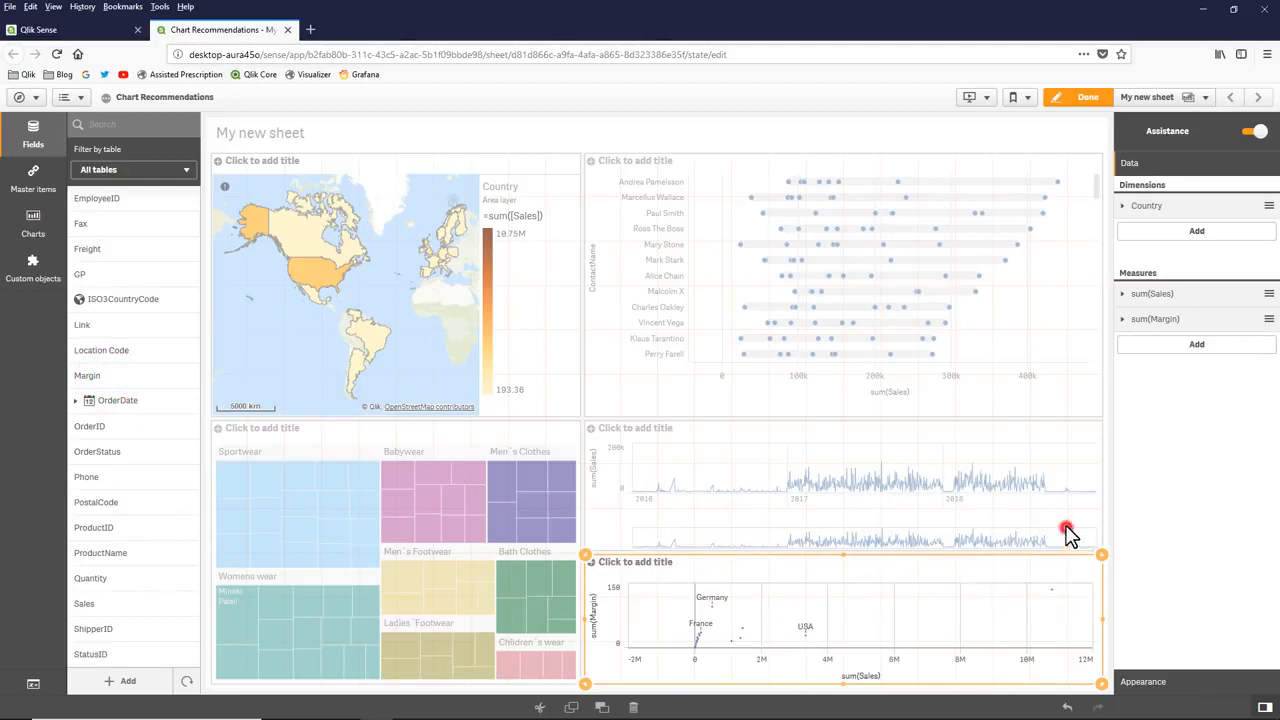
Step: Shrink the OrderDate line chart to a thin strip, and resize the Country scatter plot to a short band directly below it
click(1066, 527)
drag(1101, 552, 1083, 457)
click(1092, 577)
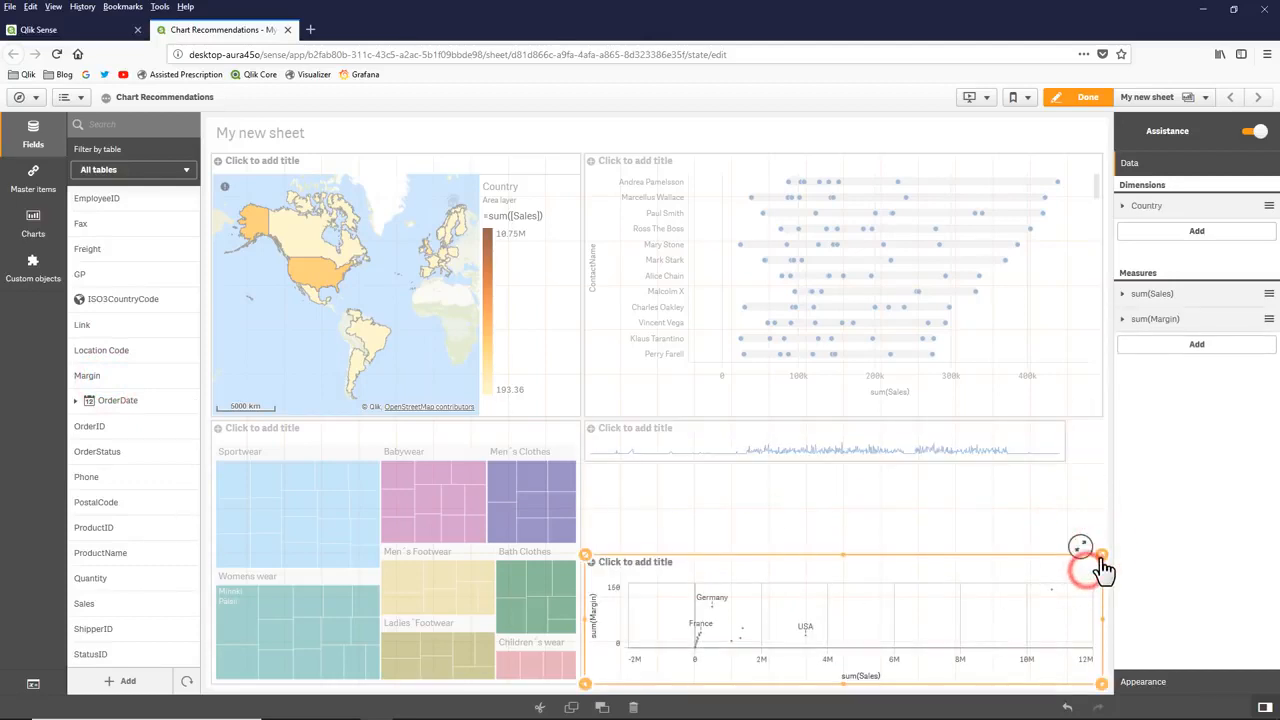
drag(1100, 558, 1089, 487)
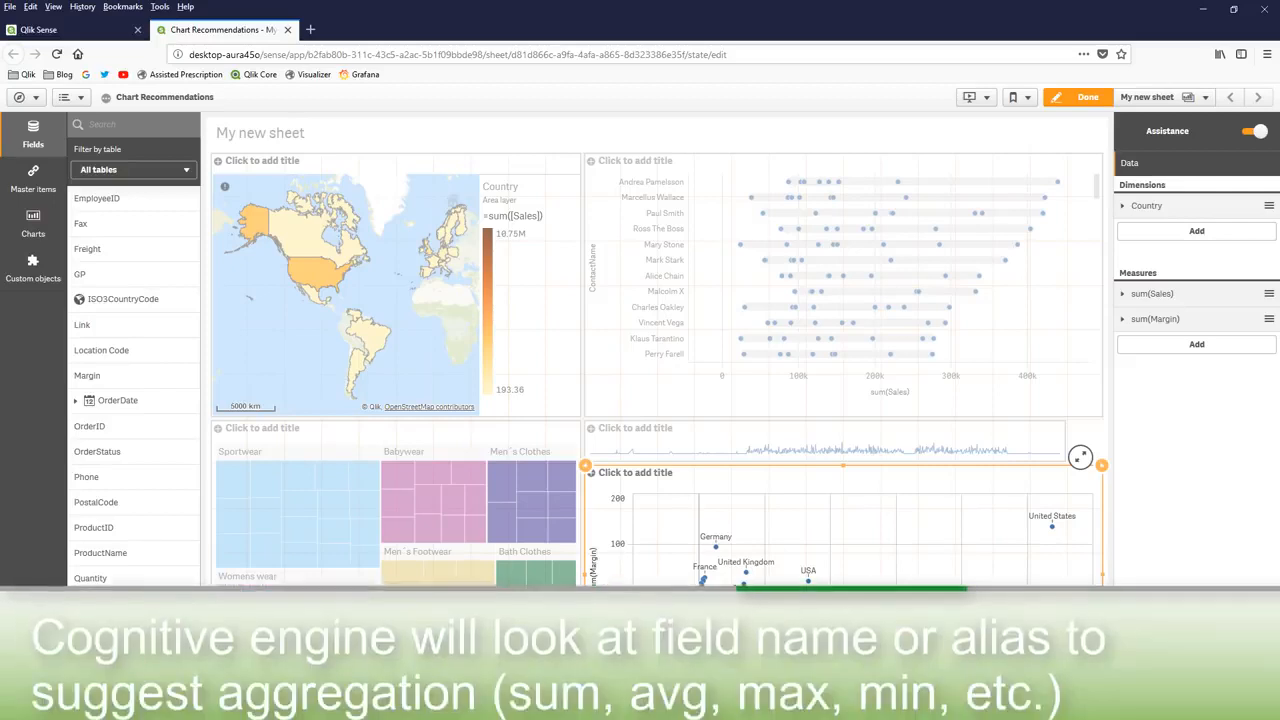
drag(585, 685, 586, 550)
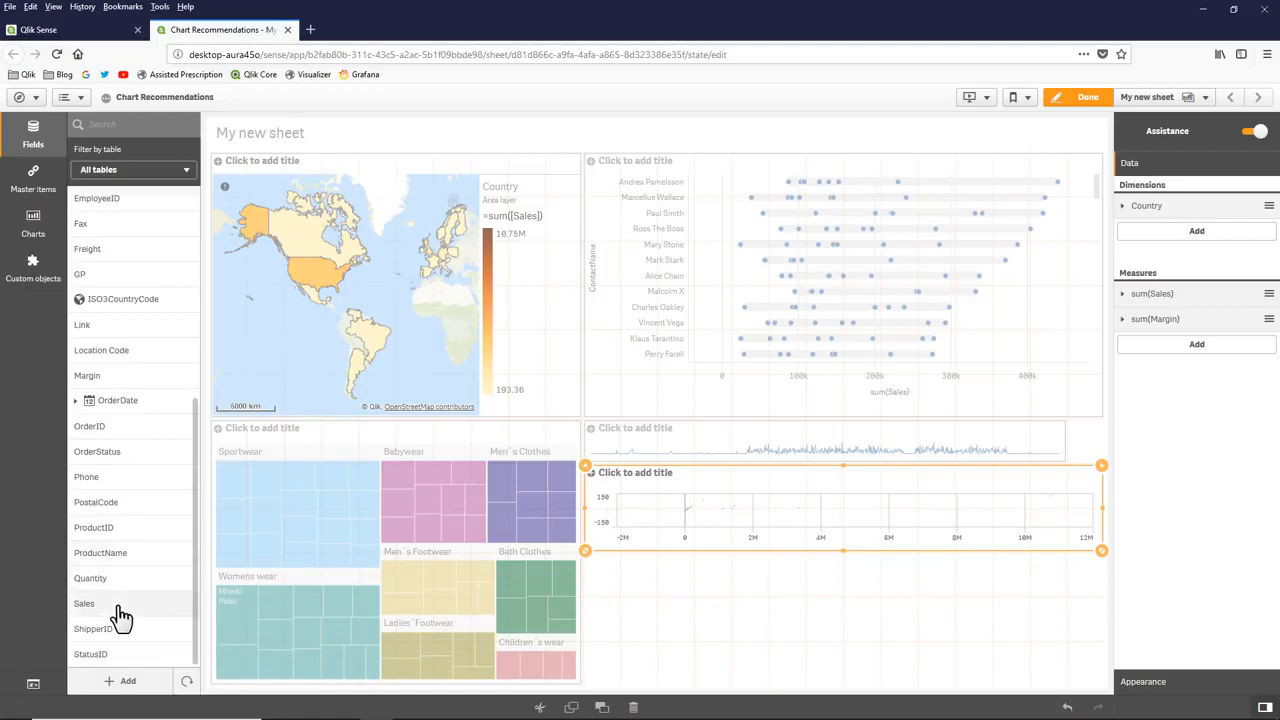
Step: Create an assisted Sales KPI below the Country scatter plot, narrow it to under half width, and create an Average Sales KPI beside it
drag(118, 605, 866, 620)
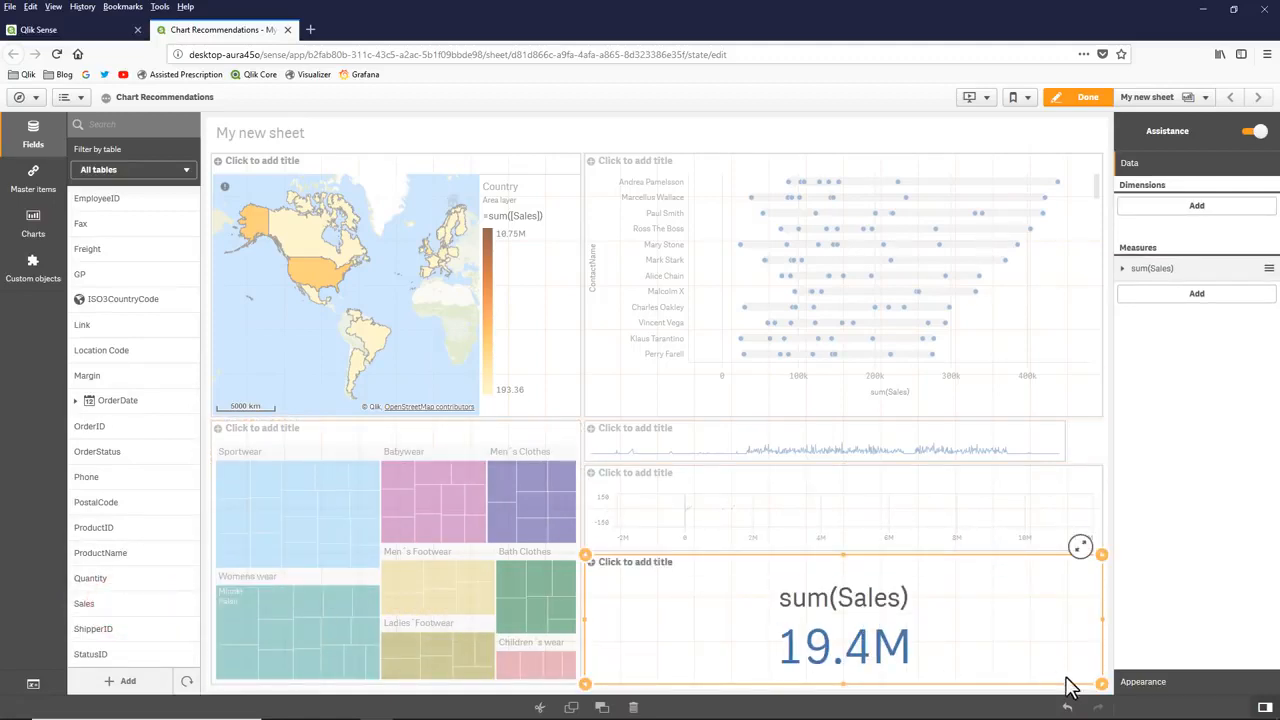
drag(1102, 684, 823, 677)
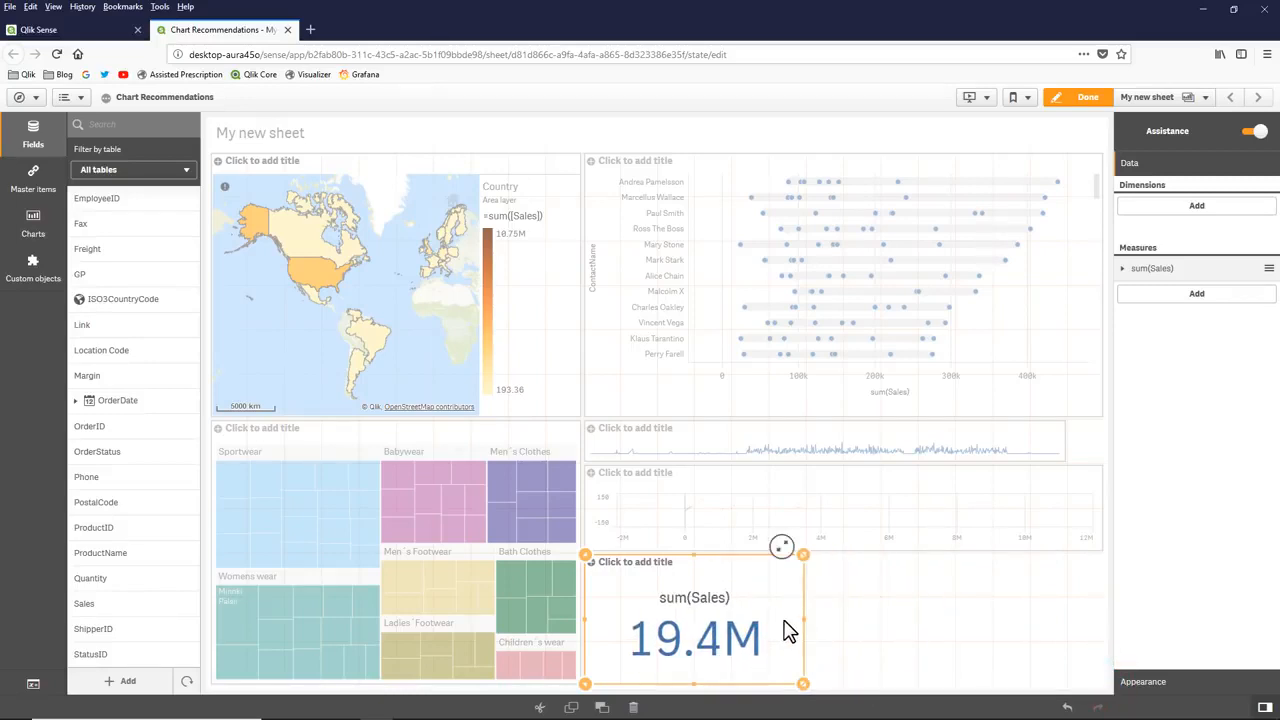
scroll(163, 305, up, 5)
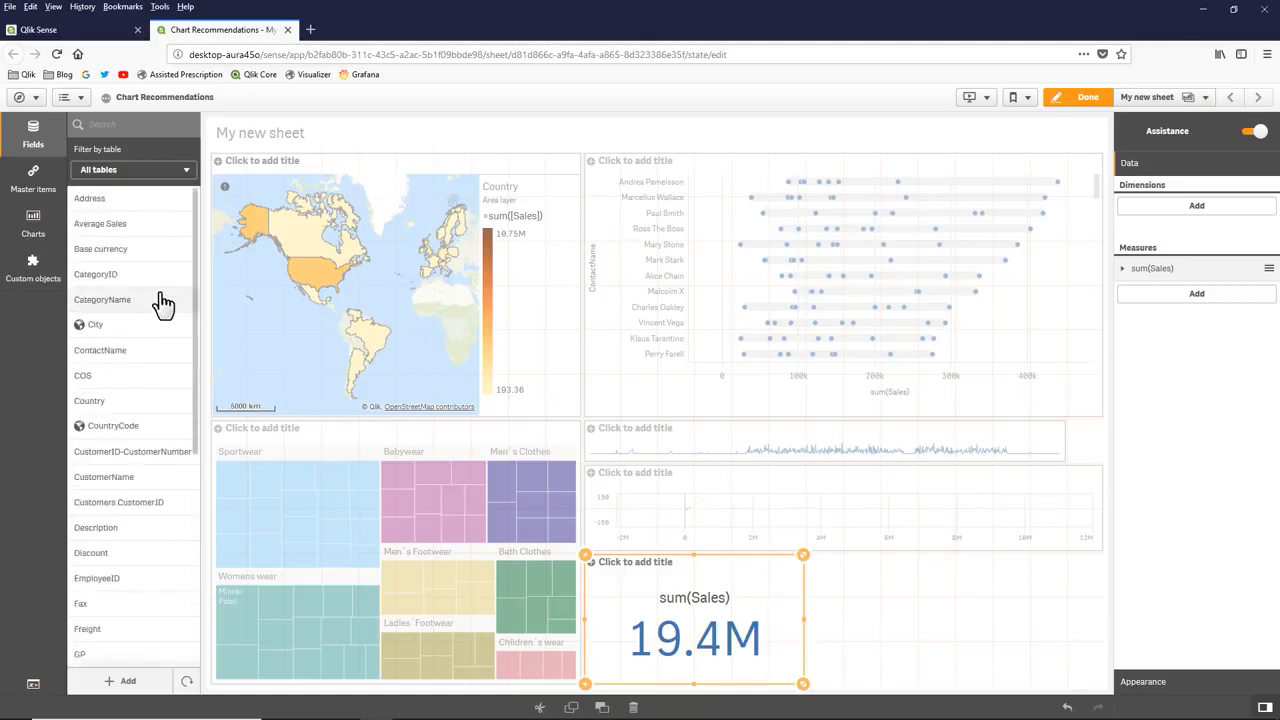
drag(130, 228, 929, 650)
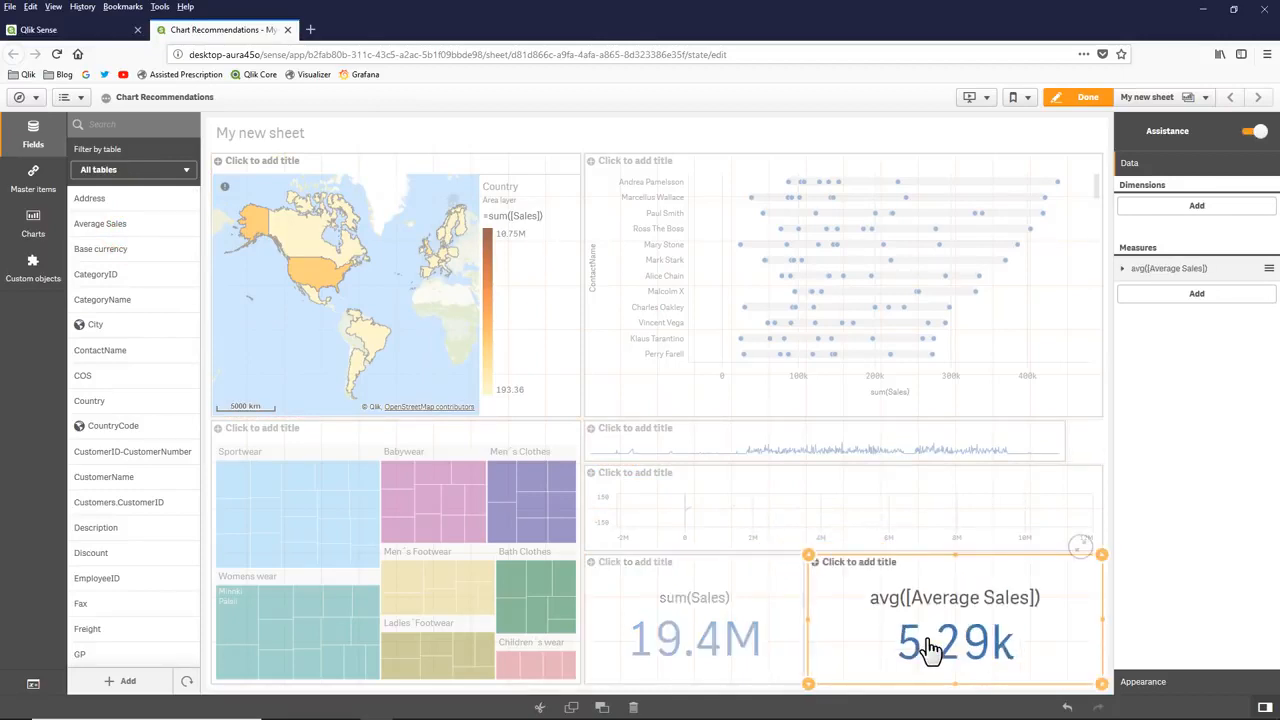